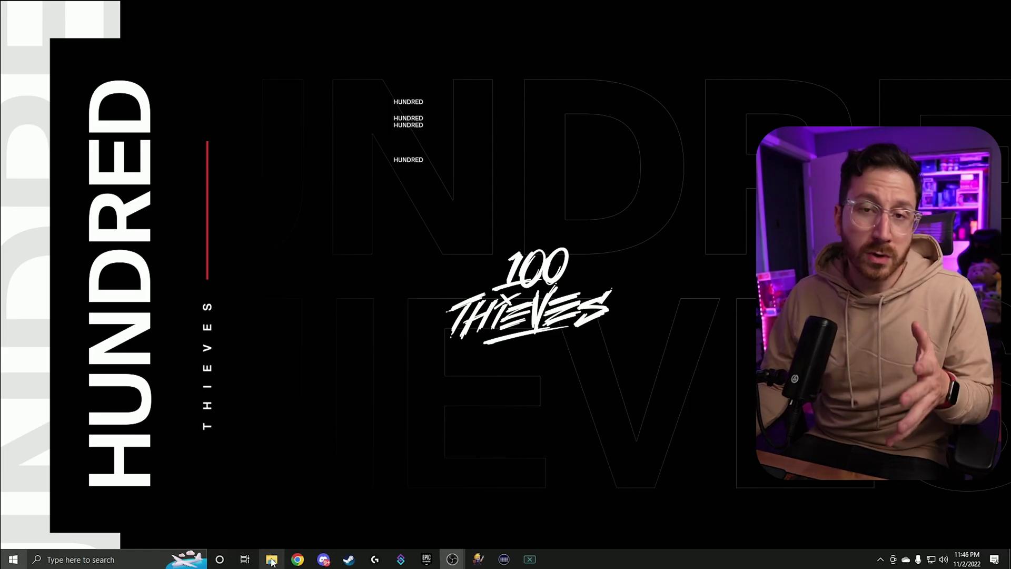
- Copy the obs-studio folder from Program Files on Local Disk (C:)
left_click(272, 561)
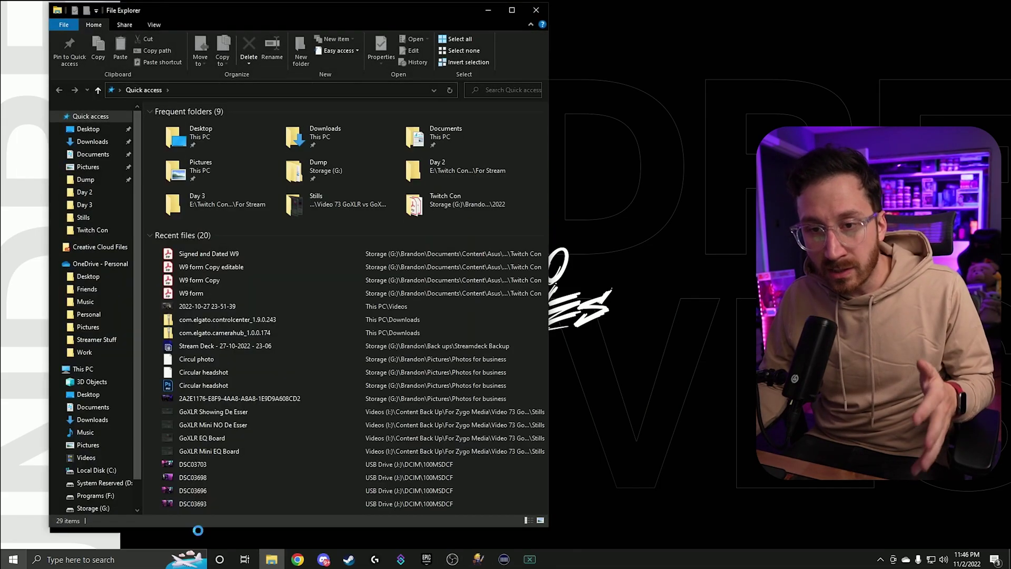
left_click(95, 470)
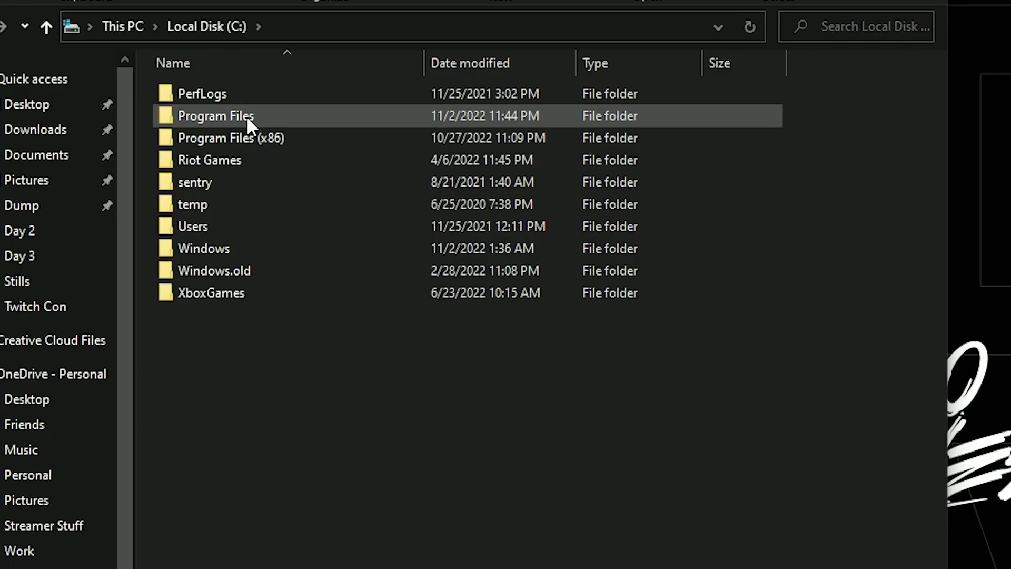
double_click(293, 115)
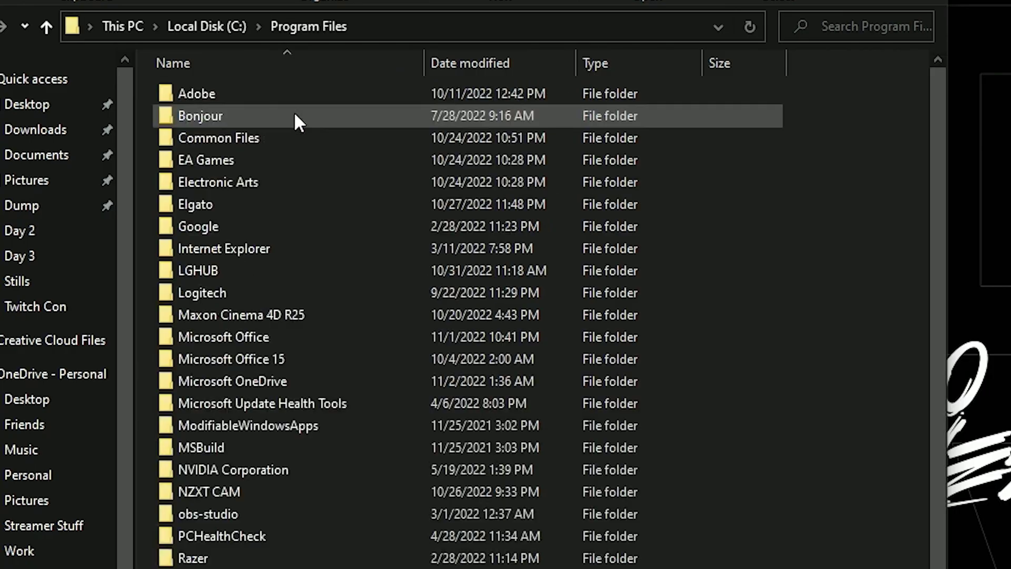
left_click(262, 513)
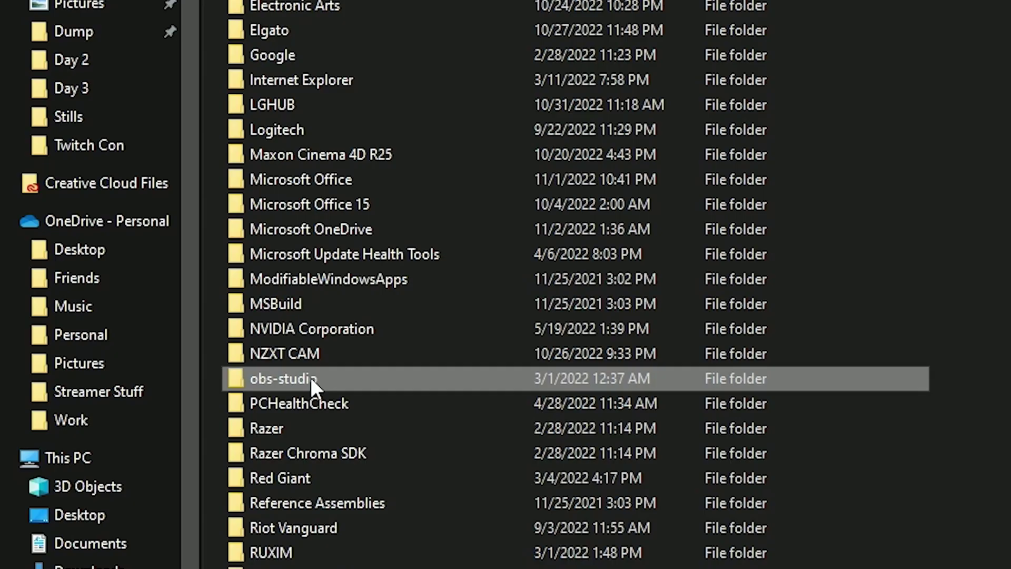
right_click(190, 333)
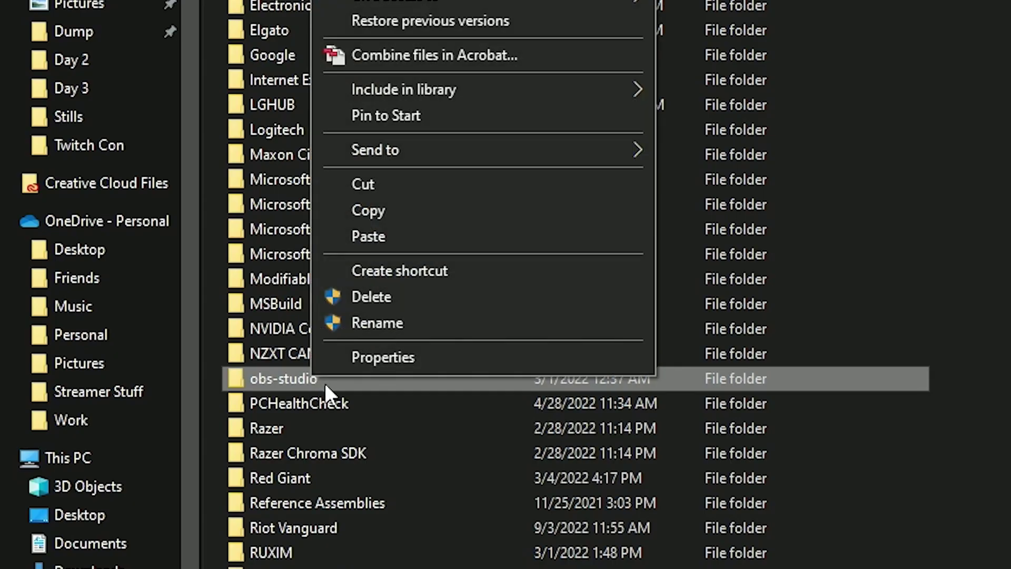
left_click(392, 210)
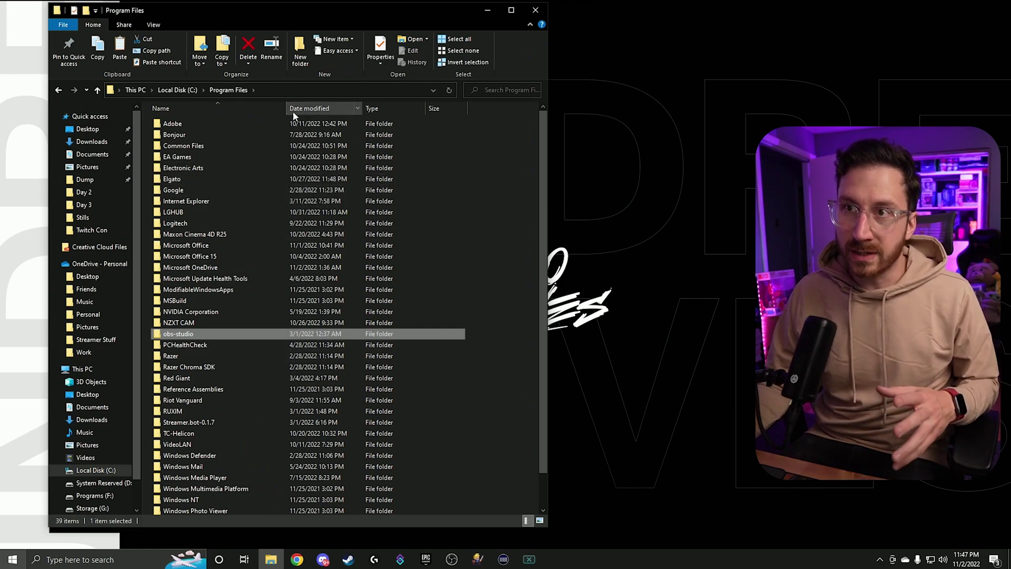
- Create a new folder named TikTok OBS in Program Files, granting administrator permission
left_click(300, 57)
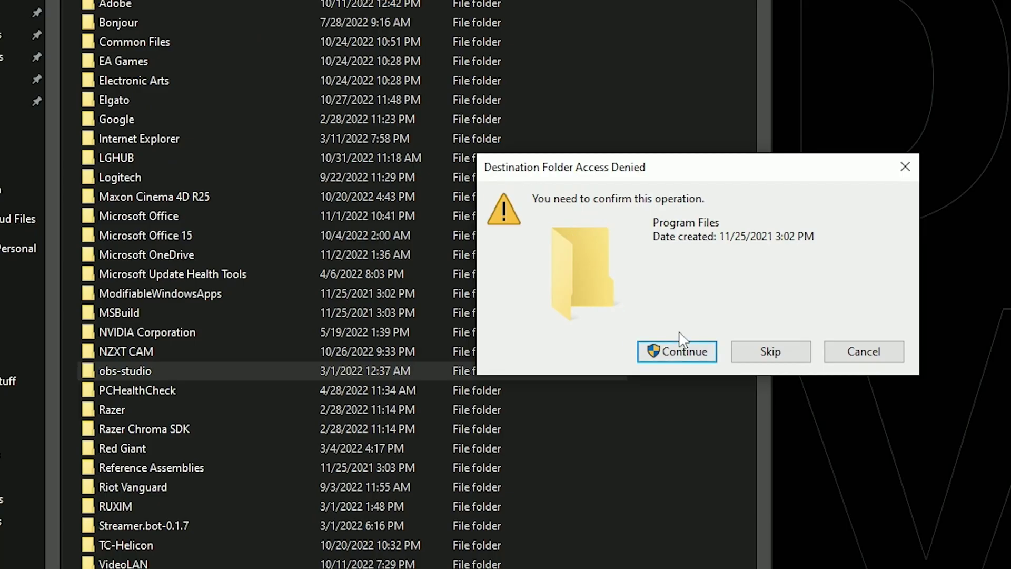
left_click(494, 321)
type("Ti")
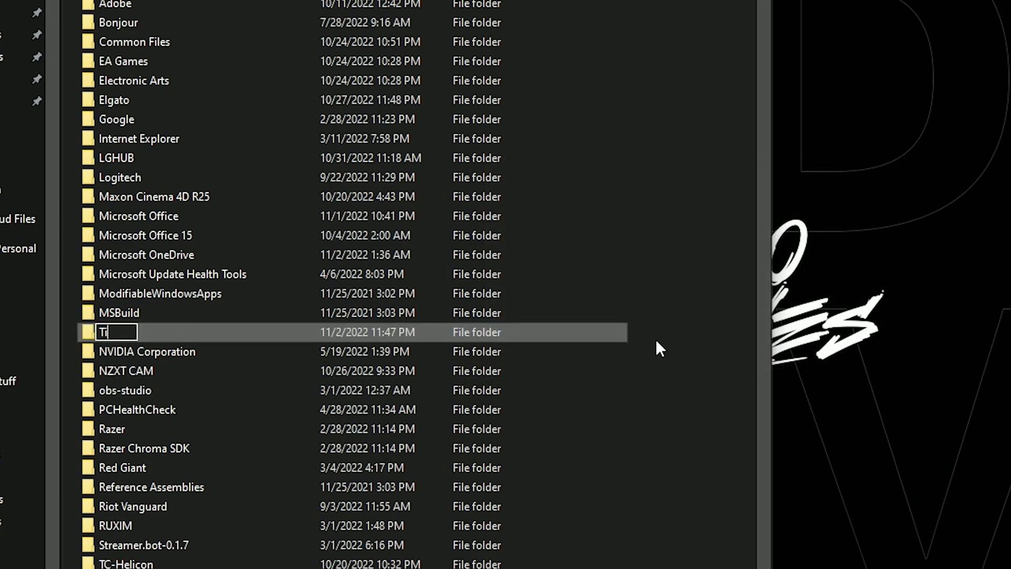
type("kTok OBS")
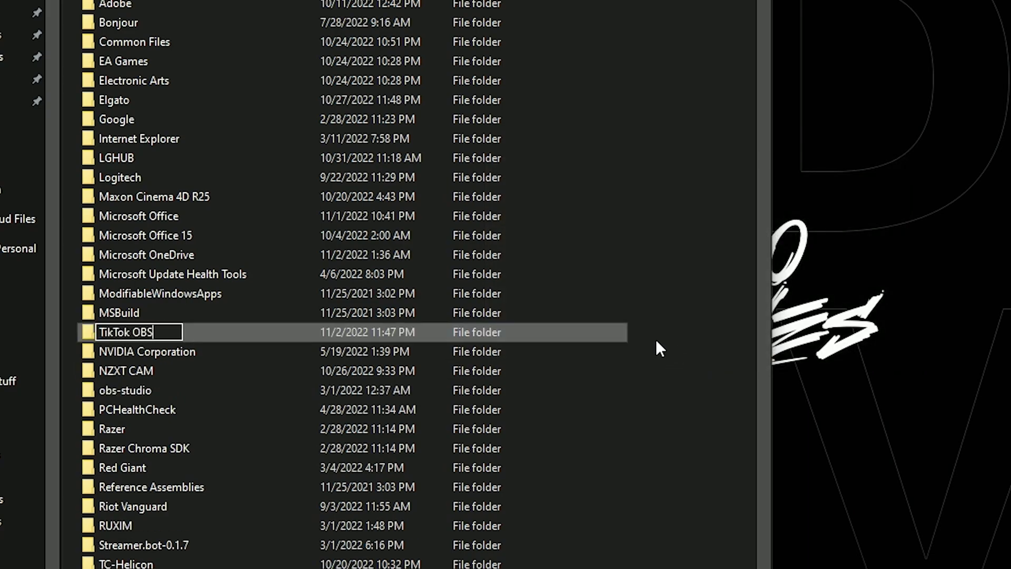
key("Return")
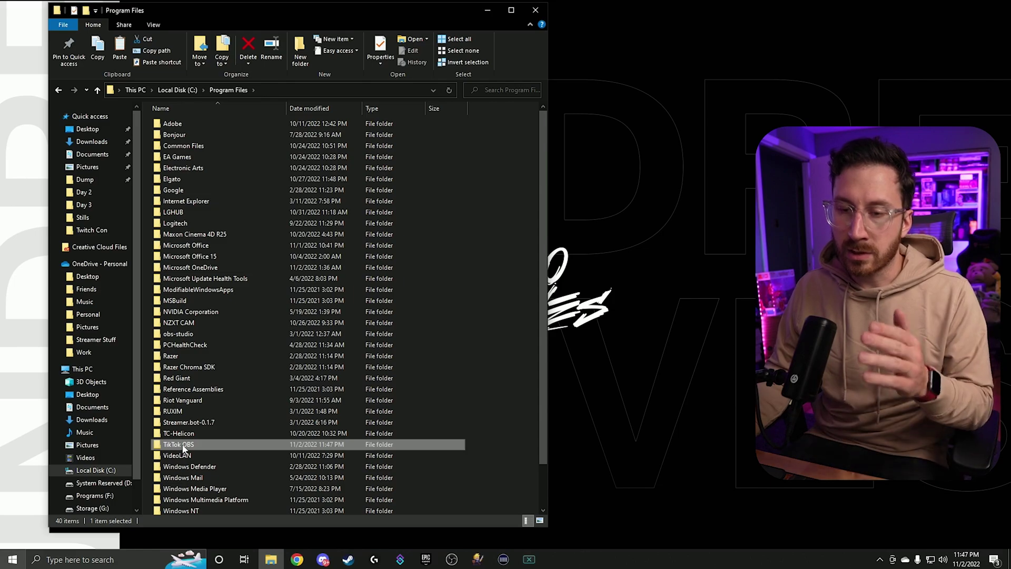
- Paste the copied obs-studio folder into the TikTok OBS folder, granting administrator permission
double_click(181, 445)
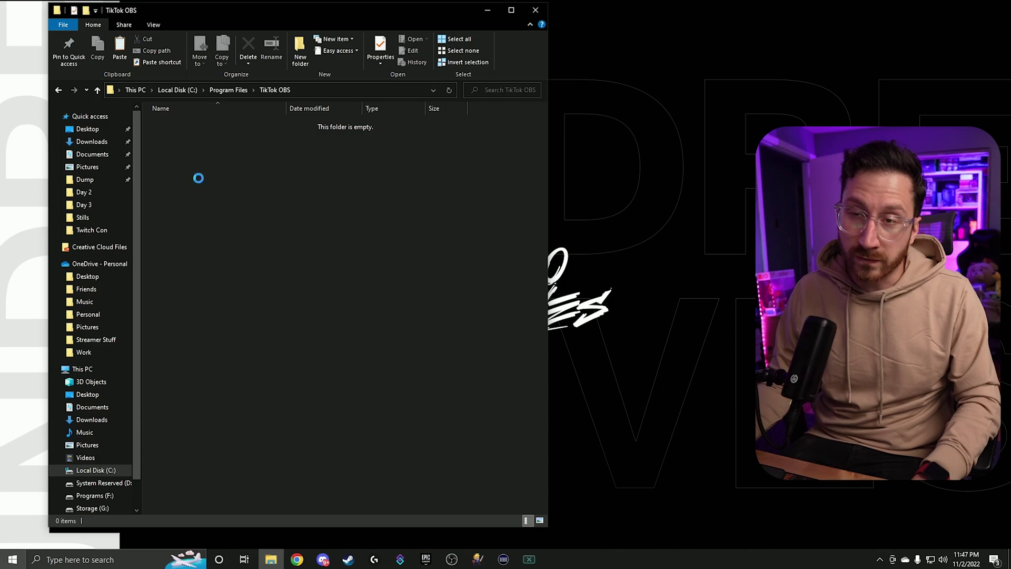
key("ctrl+v")
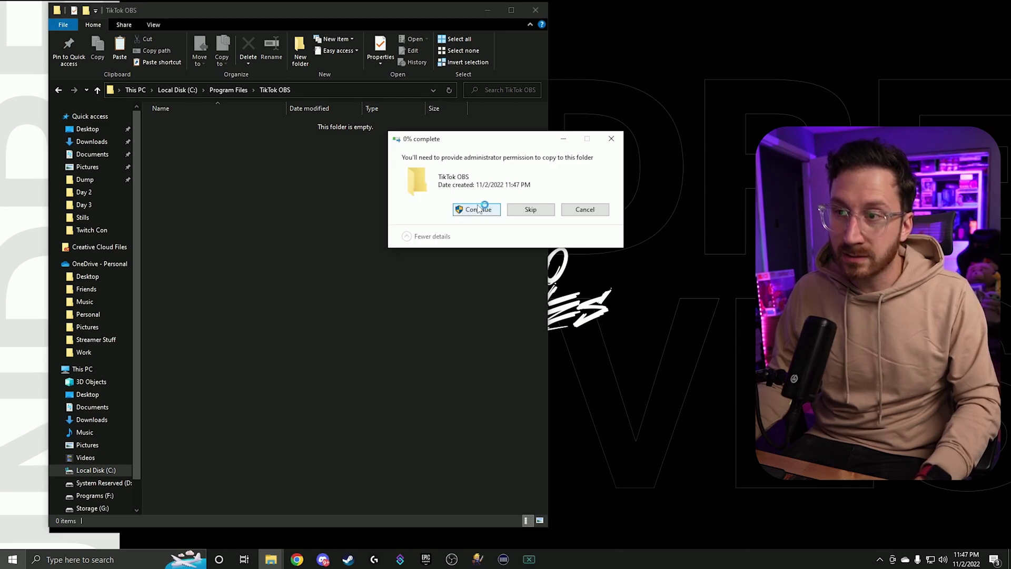
left_click(476, 209)
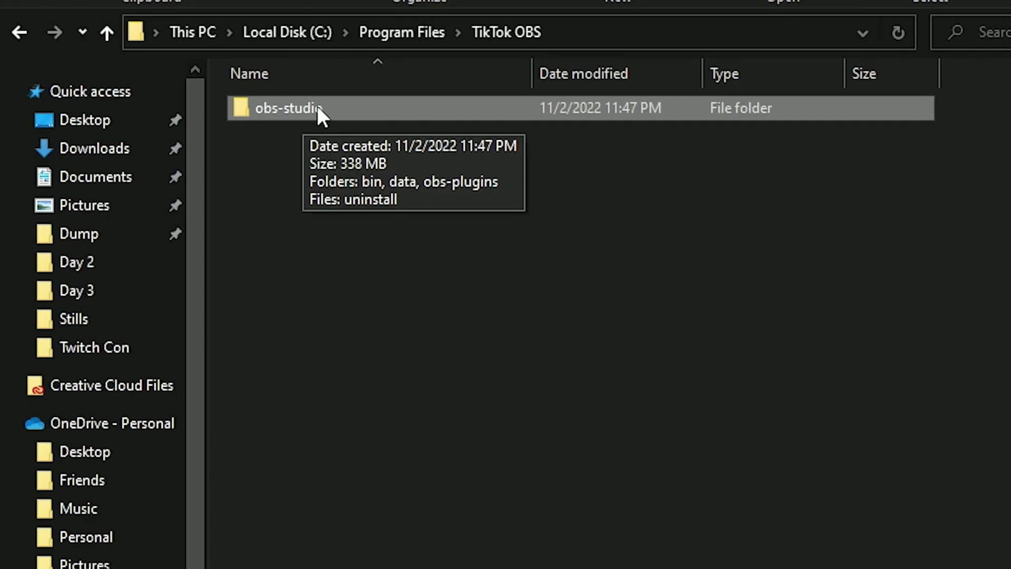
- Create a desktop shortcut for the obs64 application located in TikTok OBS\obs-studio\bin\64bit
double_click(191, 126)
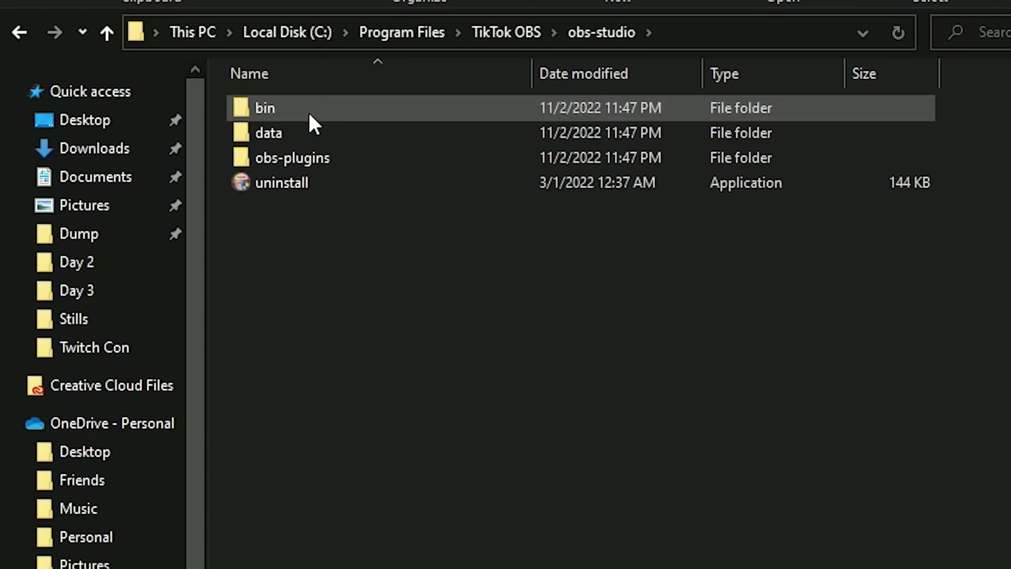
double_click(307, 114)
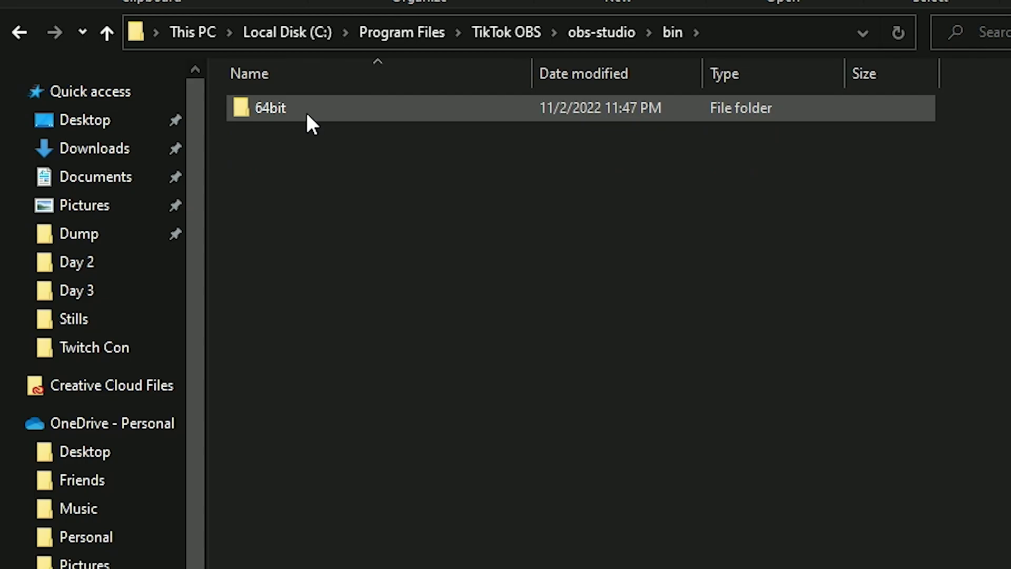
double_click(307, 112)
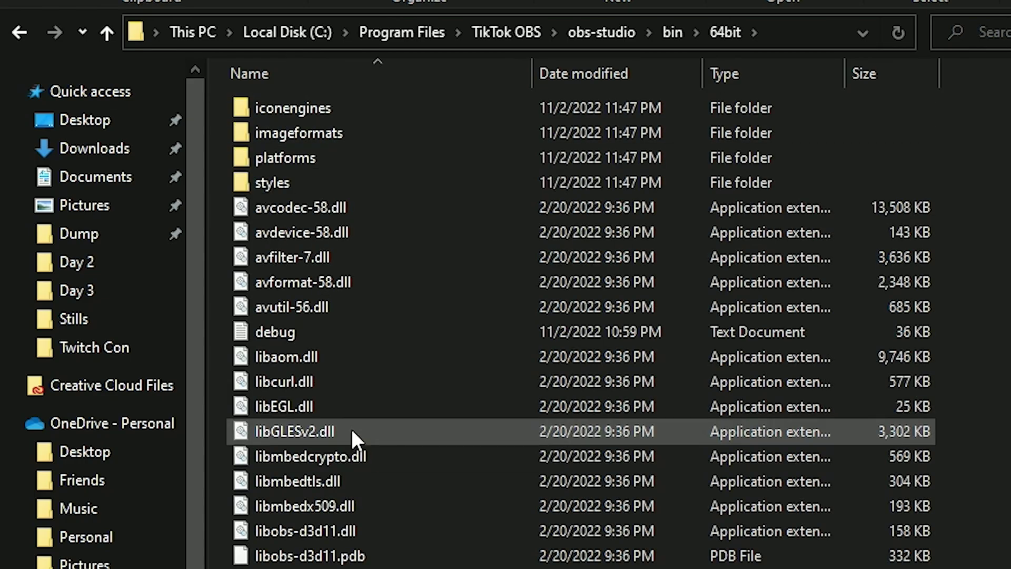
scroll(409, 526, "down", 4)
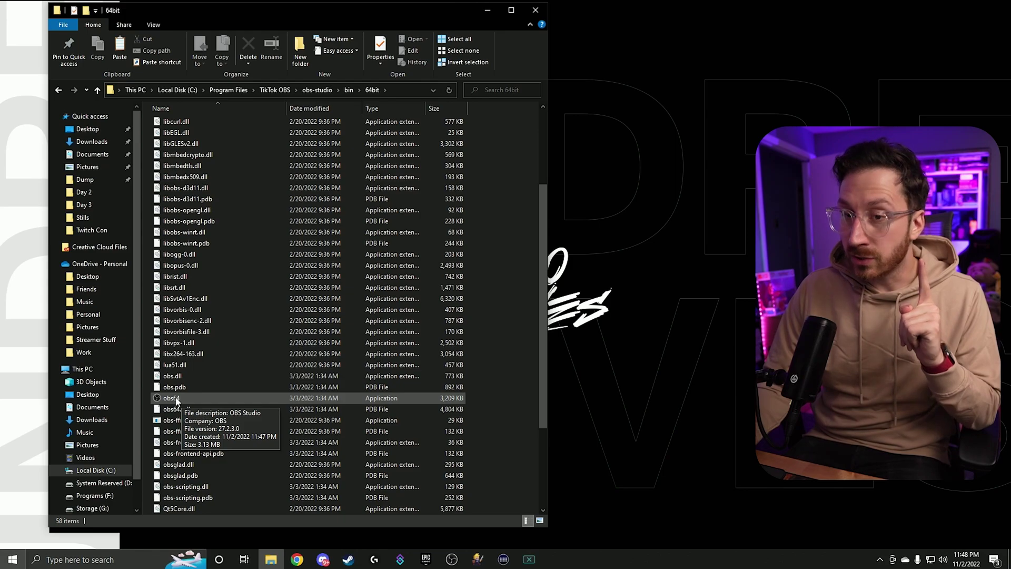
right_click(283, 311)
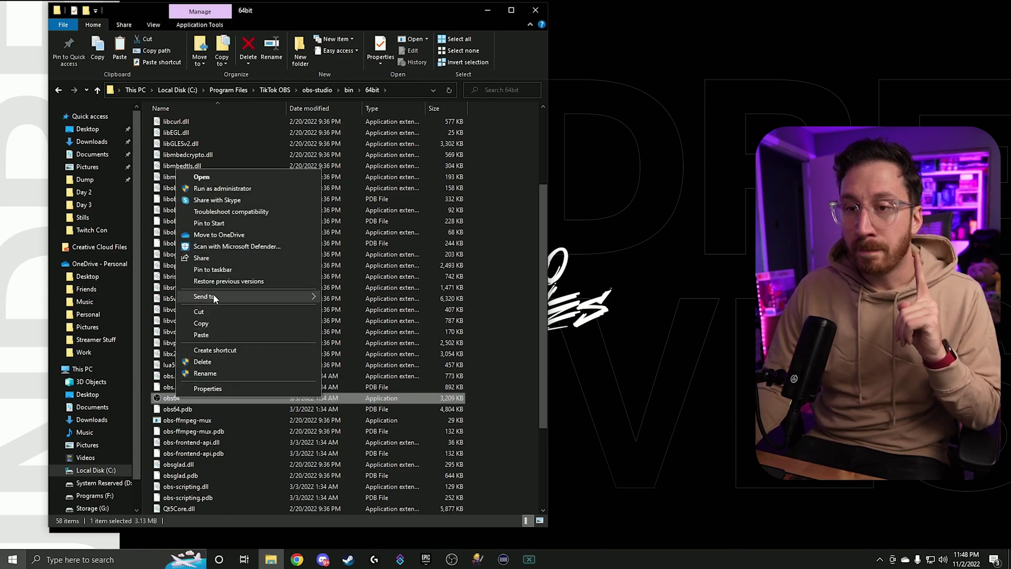
mouse_move(215, 298)
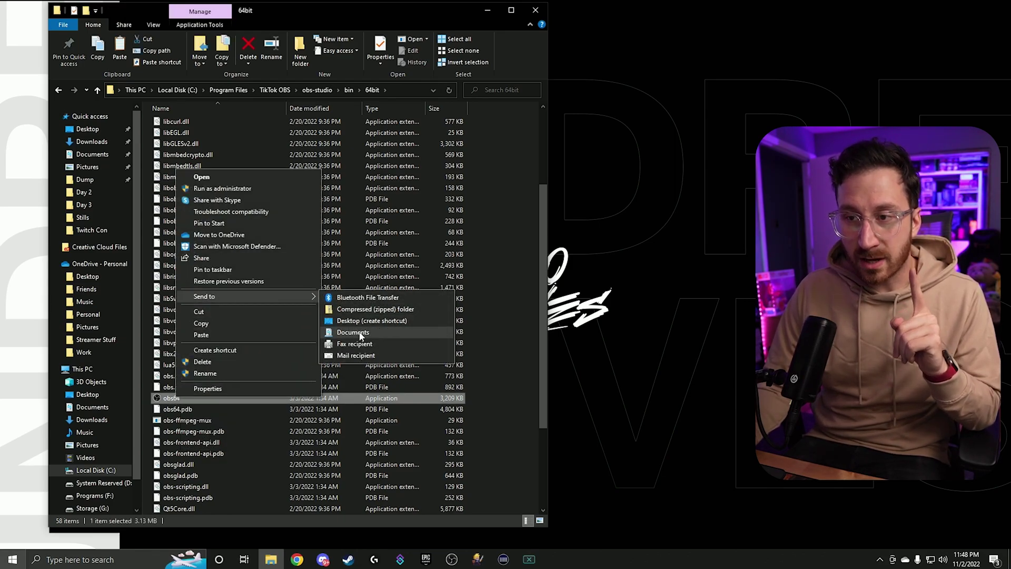
left_click(362, 320)
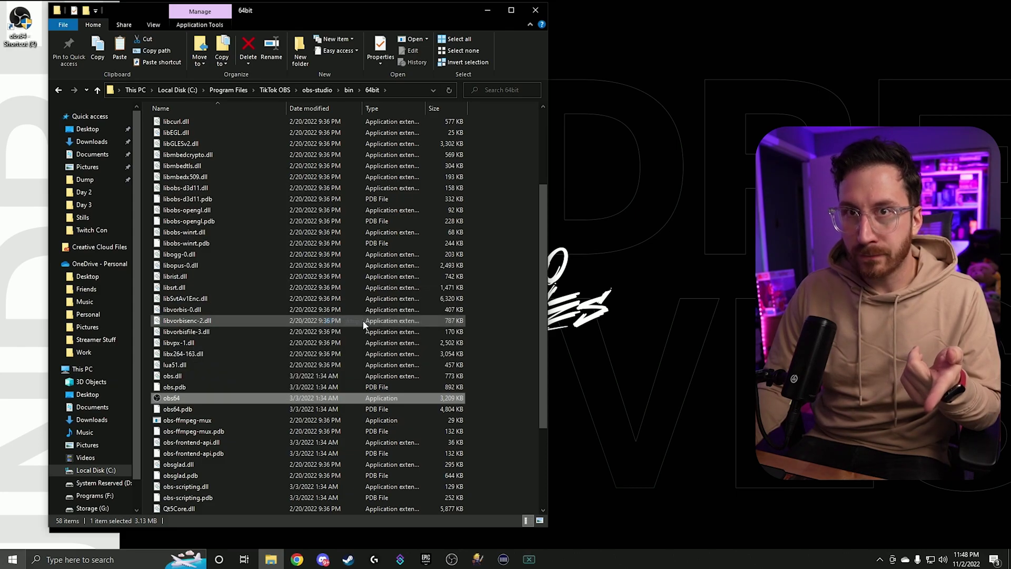
- Pin the copied obs64 application to the taskbar
right_click(175, 399)
mouse_move(252, 297)
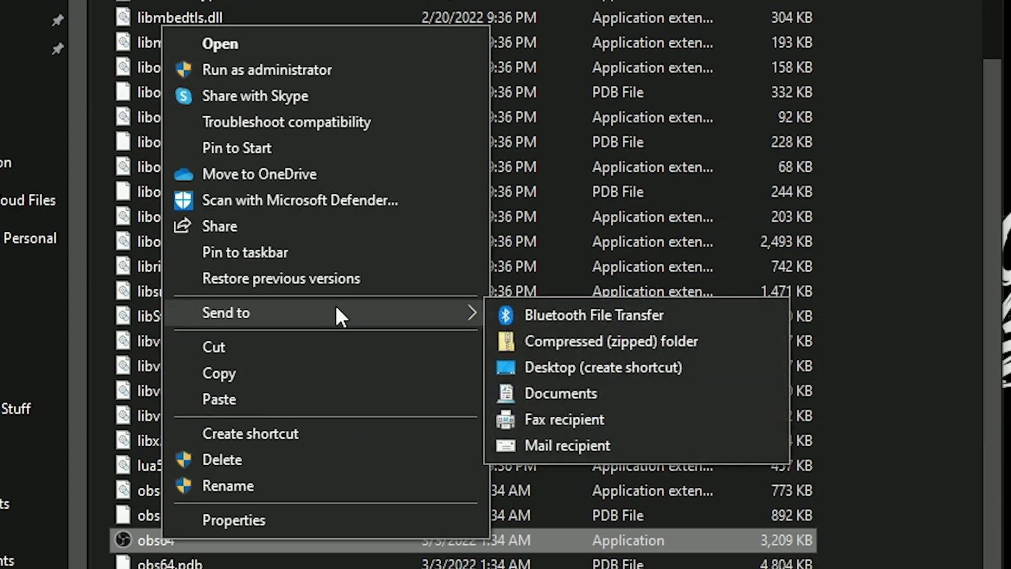
left_click(279, 253)
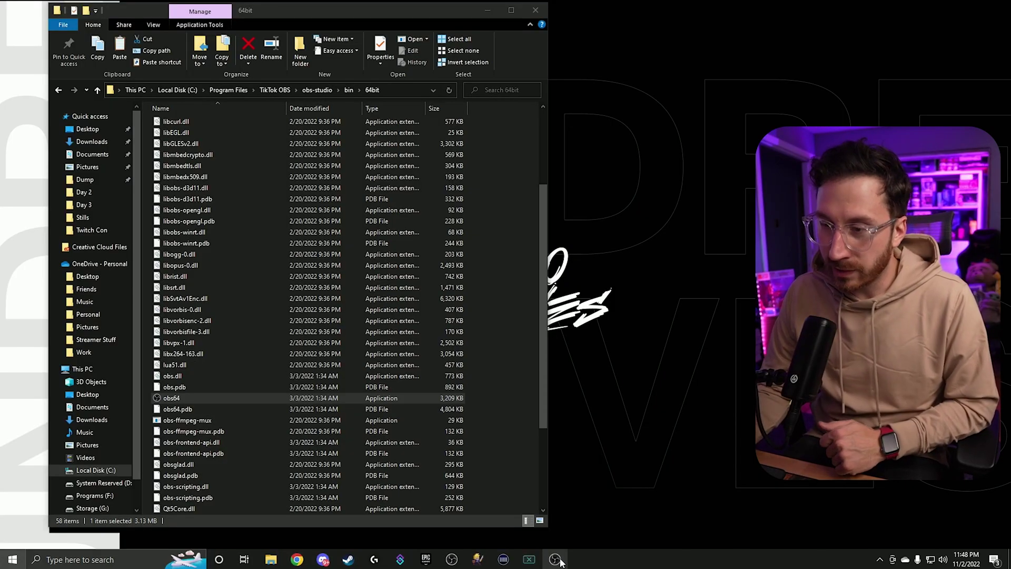
- Append a space and --portable to the Target of the newly pinned OBS Studio shortcut, and save its properties
right_click(557, 561)
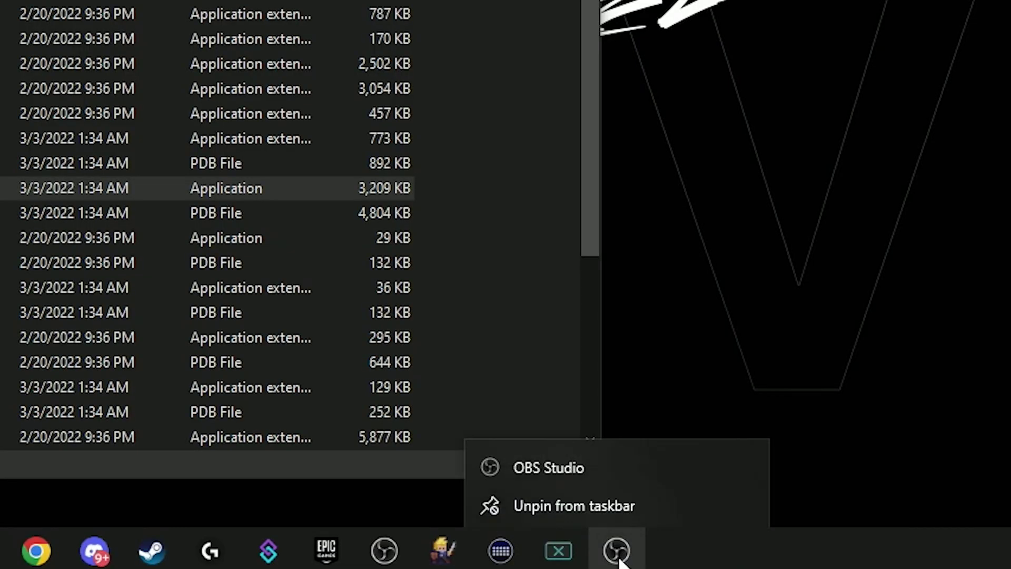
right_click(564, 463)
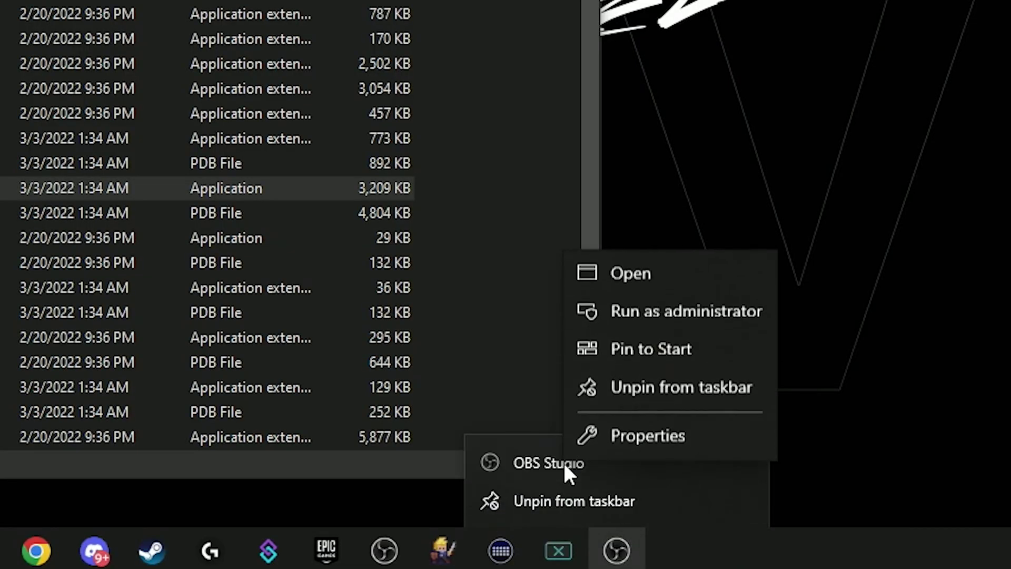
left_click(675, 437)
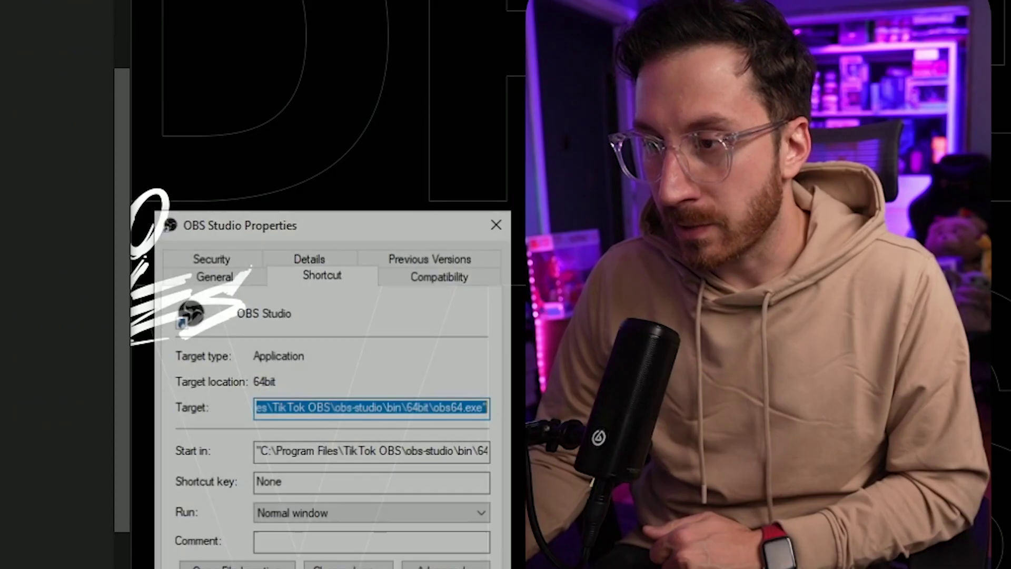
left_click(422, 406)
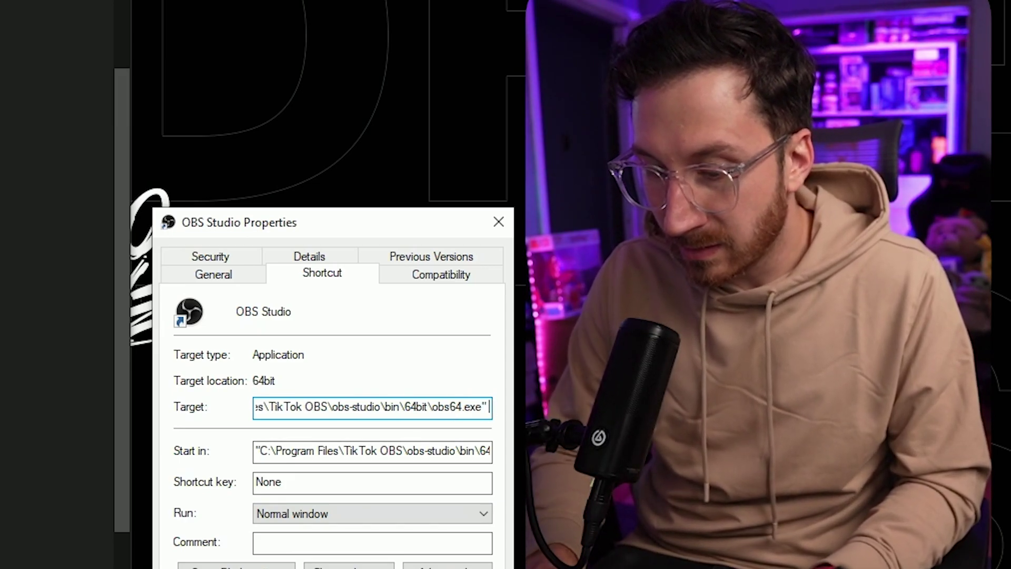
type("-")
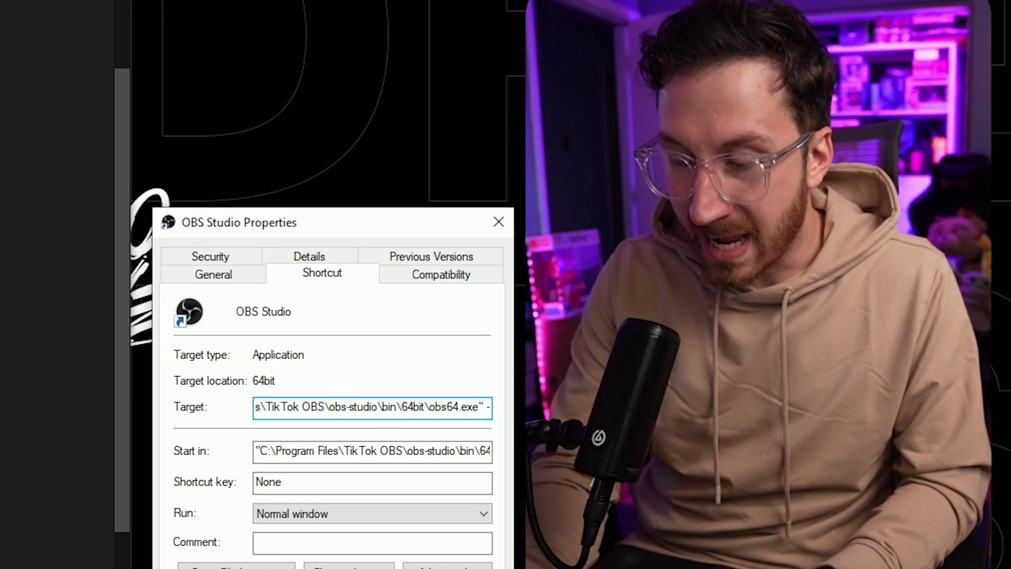
type("-")
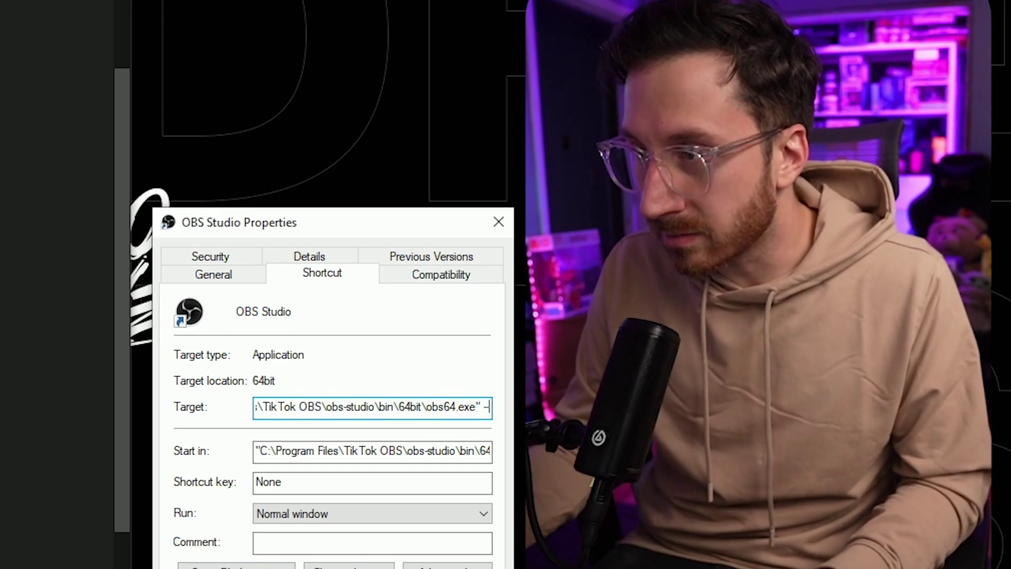
type("port")
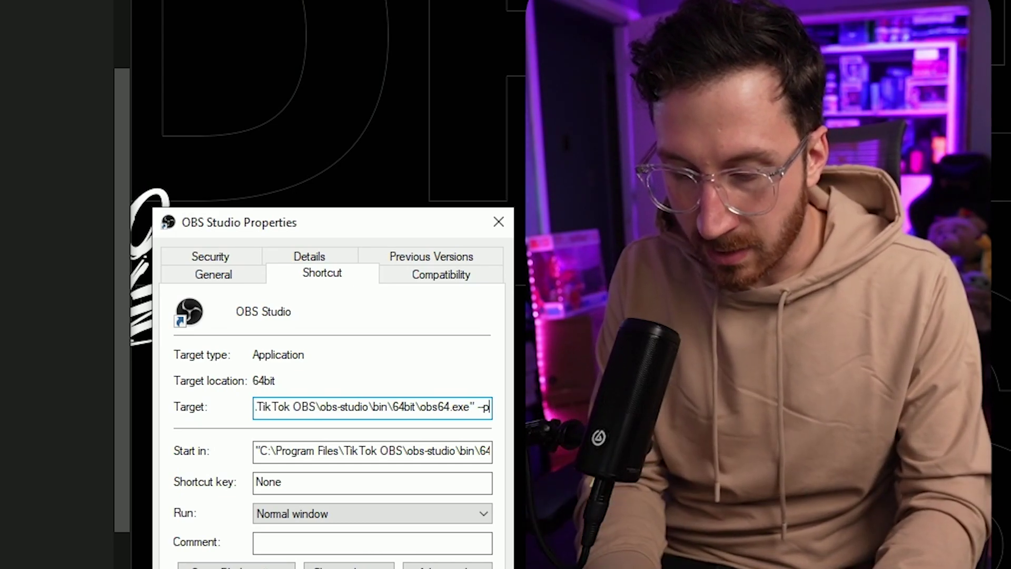
type("able")
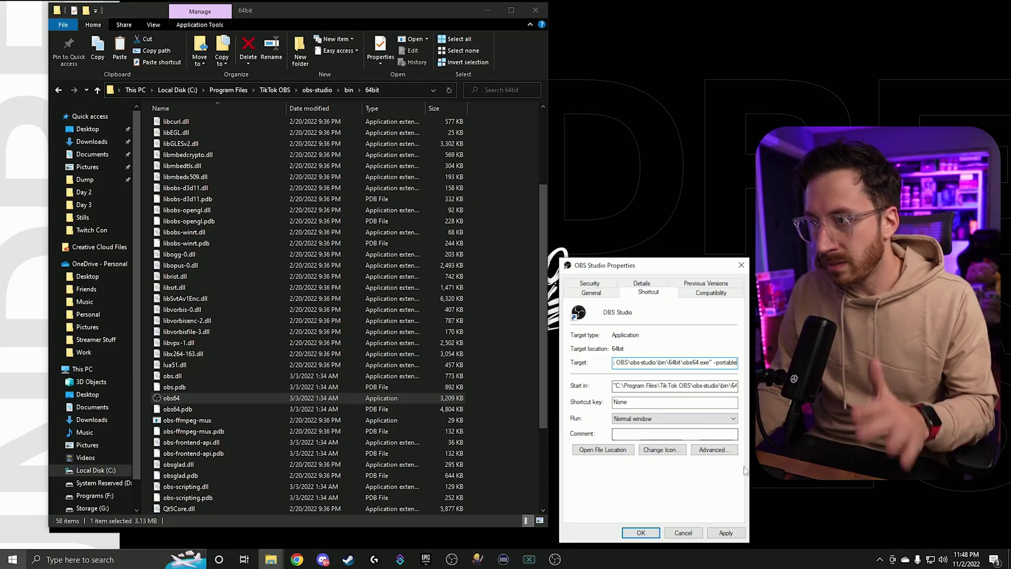
left_click(727, 533)
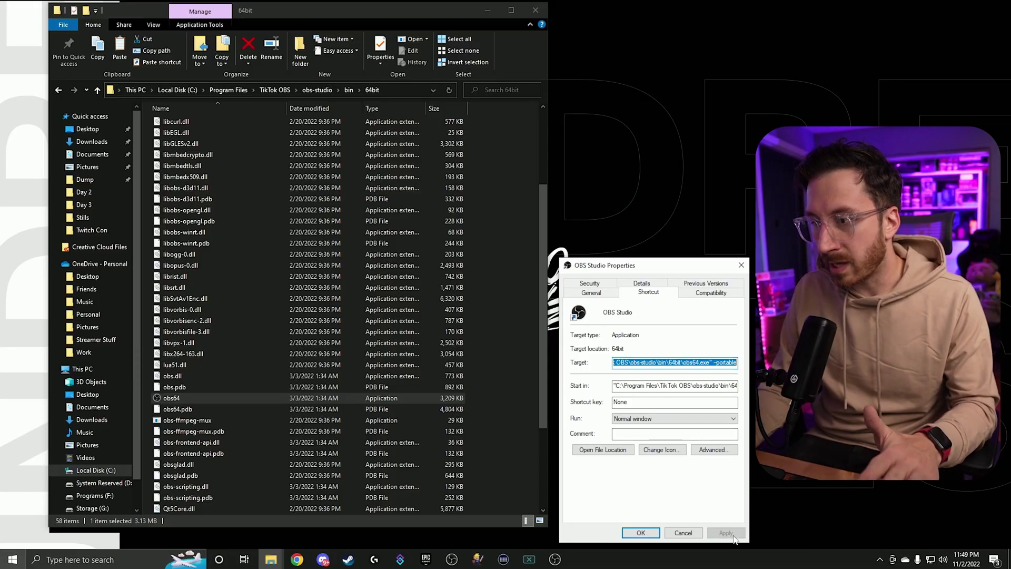
left_click(640, 533)
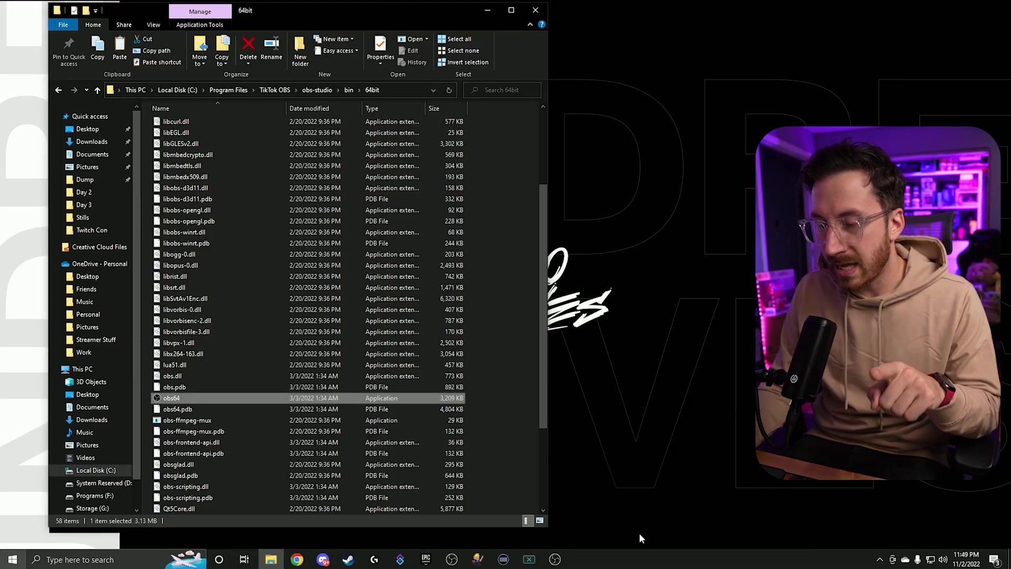
- Check in the pinned OBS Studio shortcut's compatibility properties that it is set to run as an administrator, and accept the properties
right_click(557, 560)
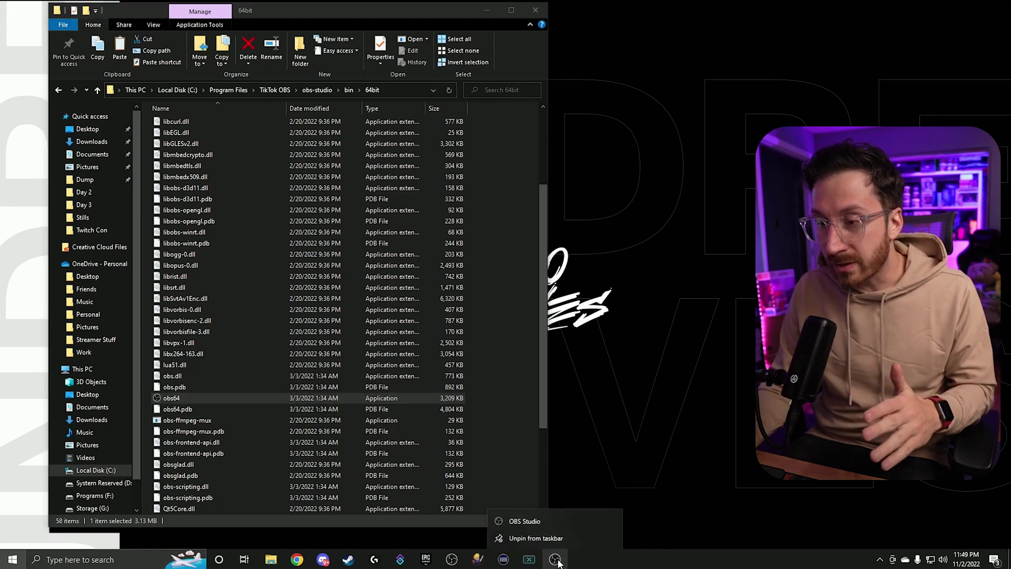
right_click(543, 522)
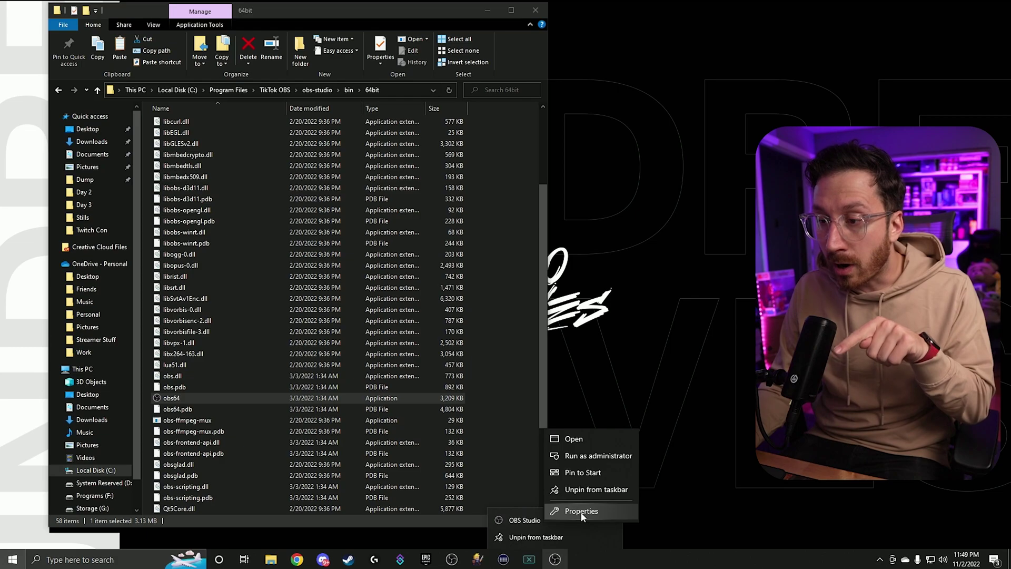
left_click(582, 511)
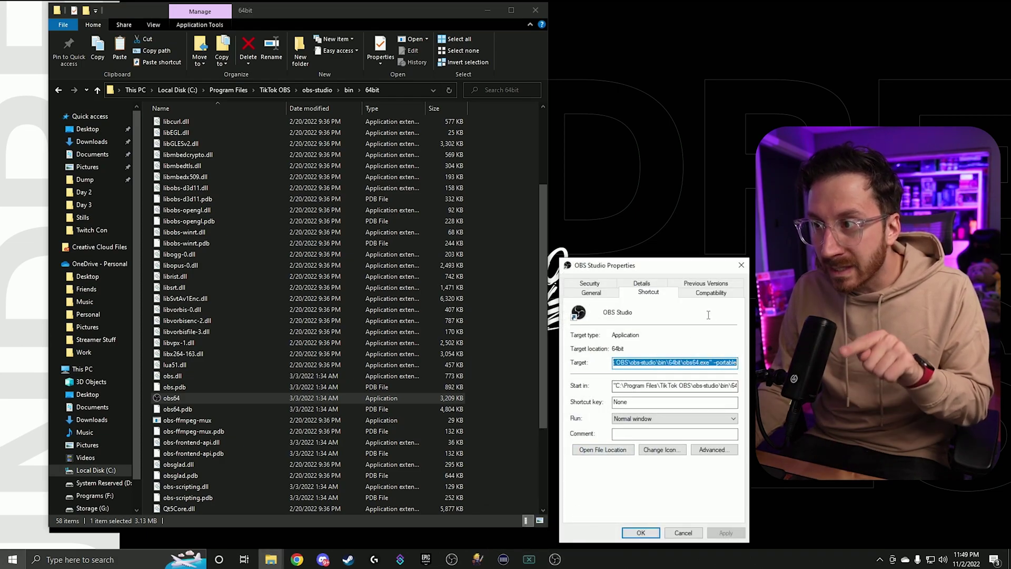
left_click(711, 293)
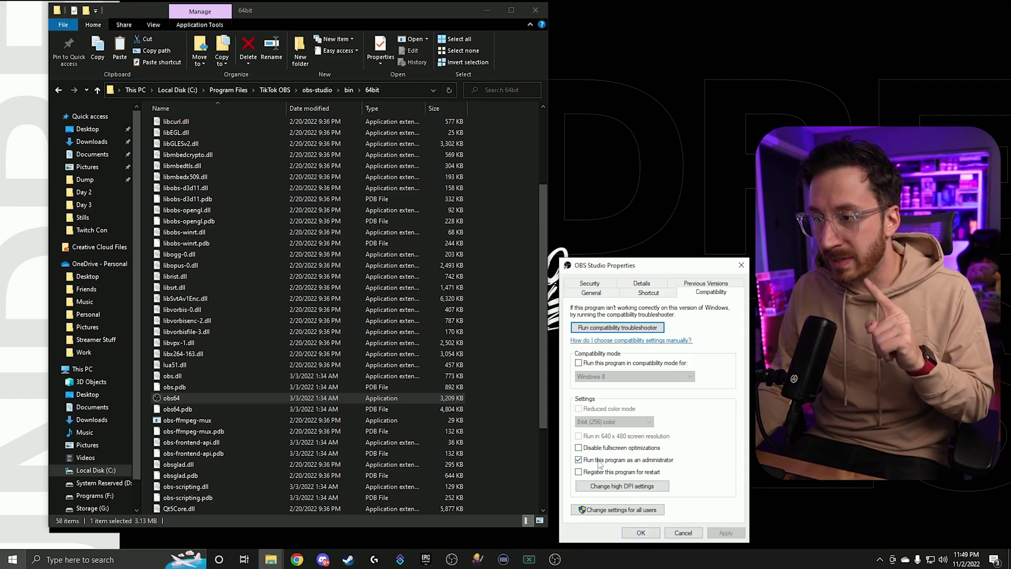
left_click(639, 531)
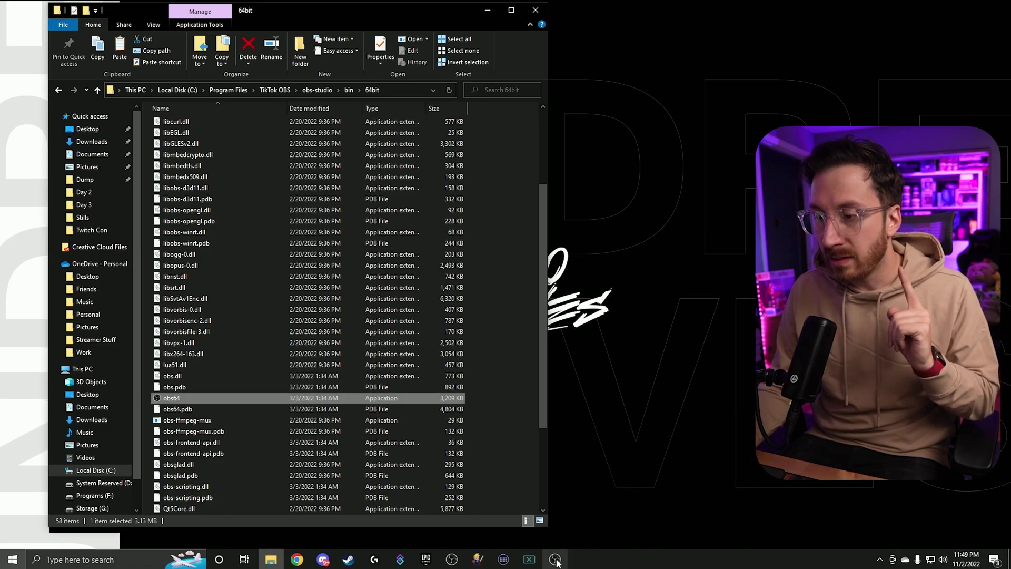
- Launch the portable OBS from its pinned shortcut, postponing the offered update and cancelling the auto-configuration wizard
left_click(556, 559)
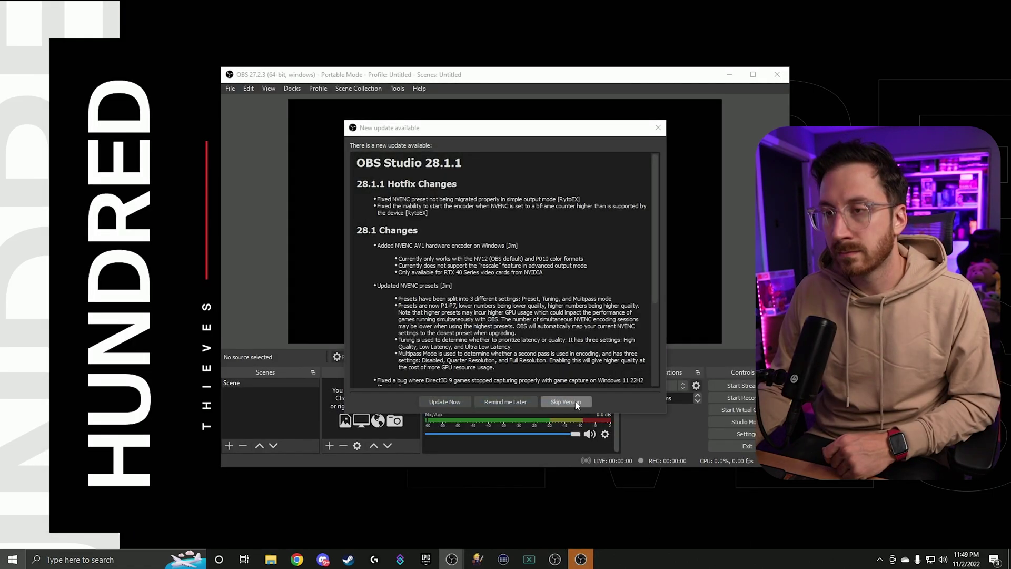
left_click(508, 403)
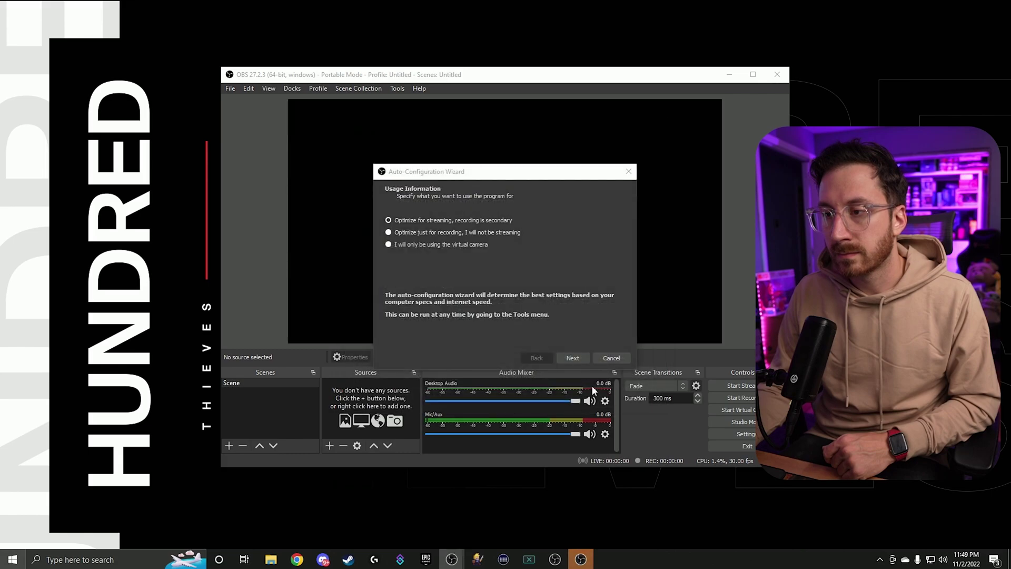
left_click(611, 358)
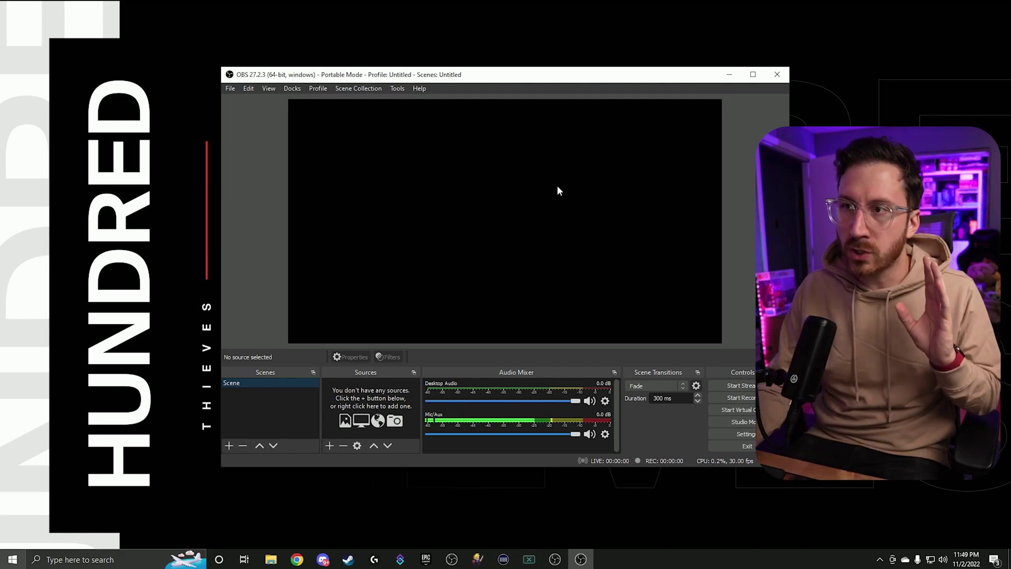
left_click_drag(588, 80, 486, 70)
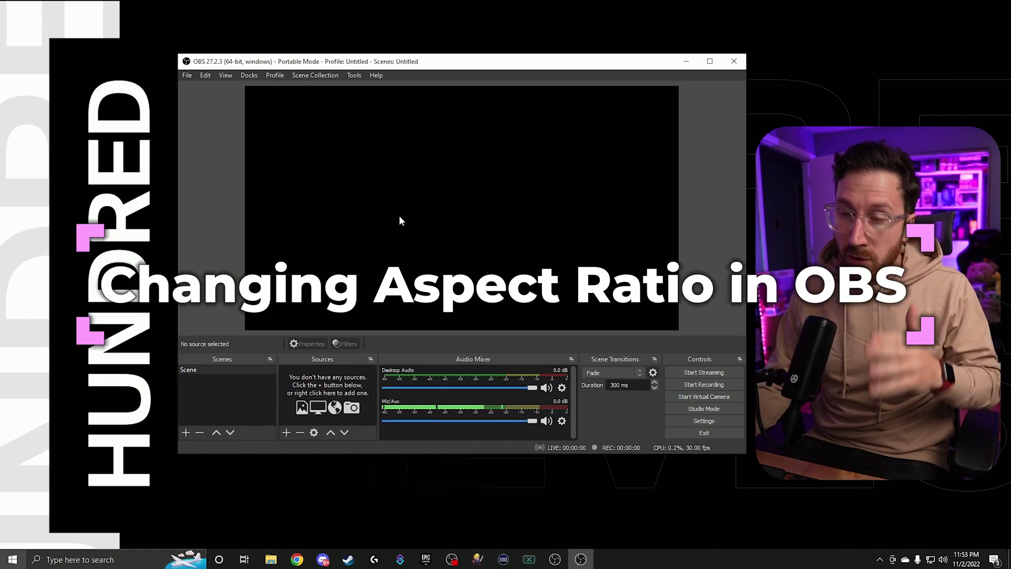
- In the portable OBS video settings, set both the base canvas resolution and the output scaled resolution to 1080x1920
left_click(186, 75)
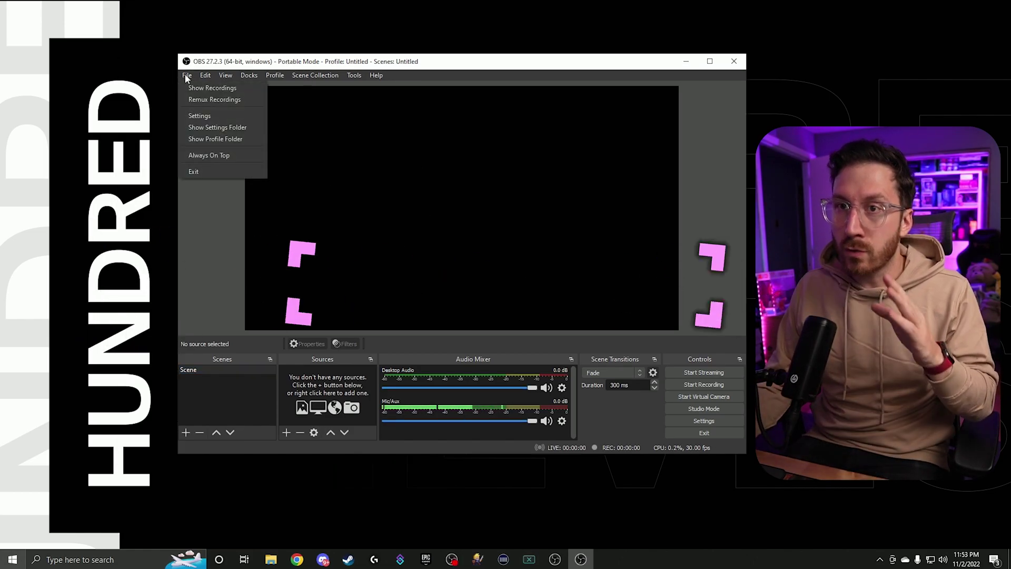
left_click(202, 116)
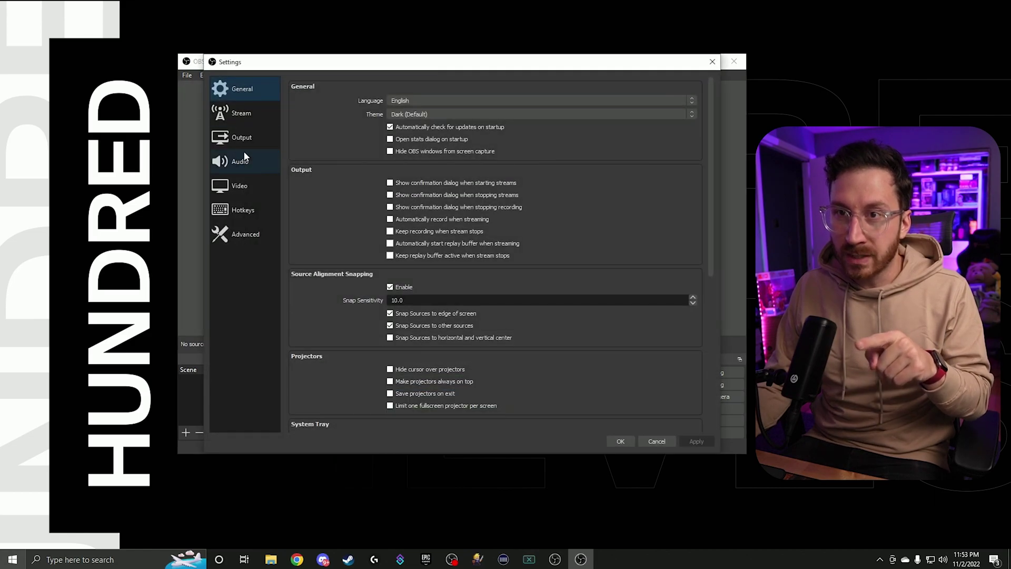
left_click(241, 187)
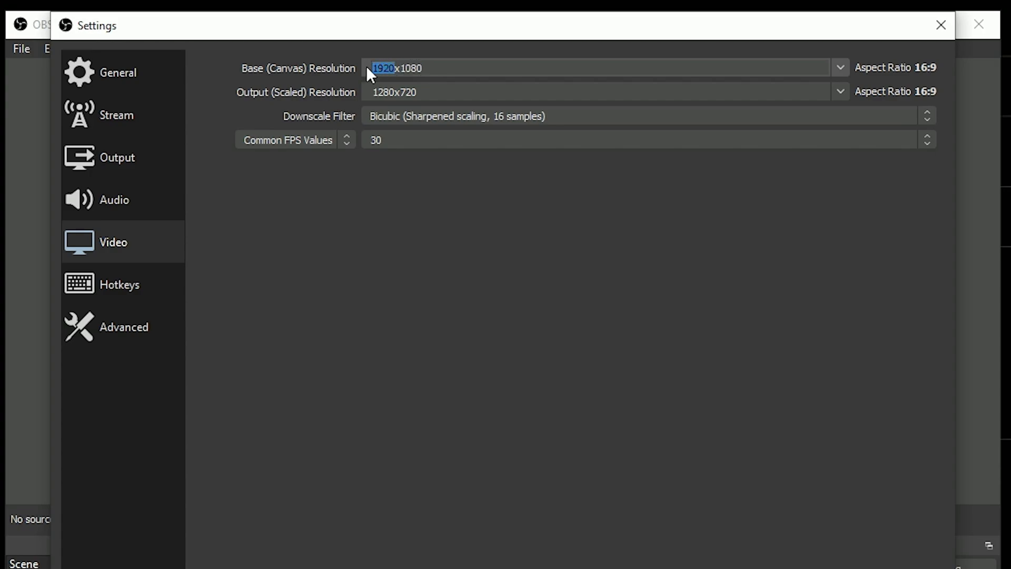
type("1080x")
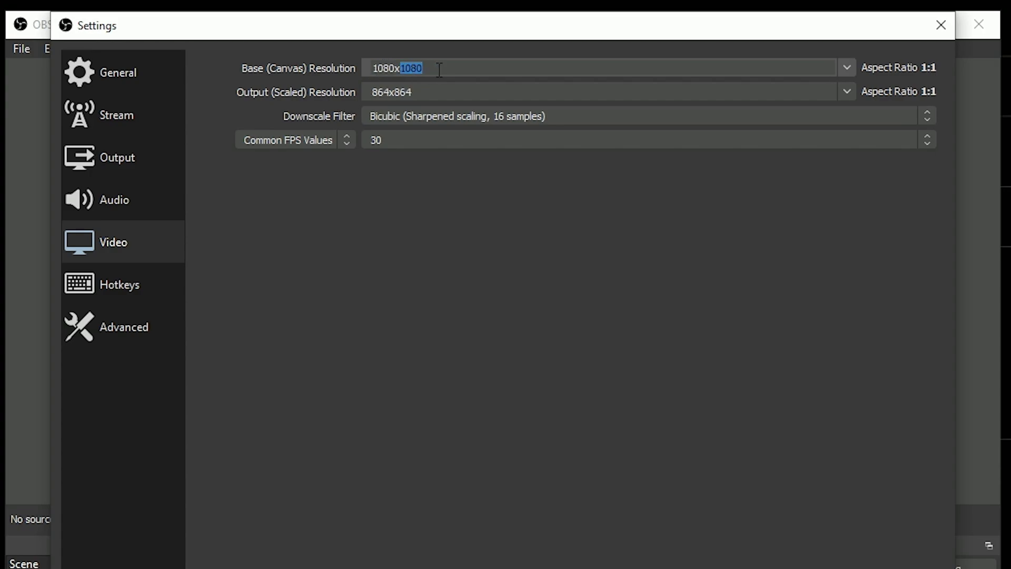
type("1920")
left_click(839, 92)
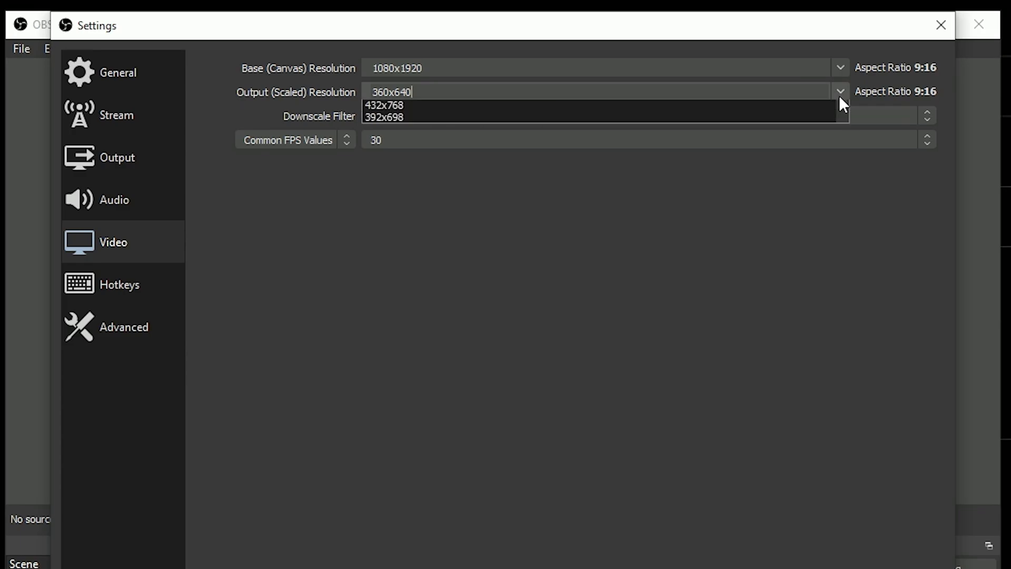
left_click(440, 105)
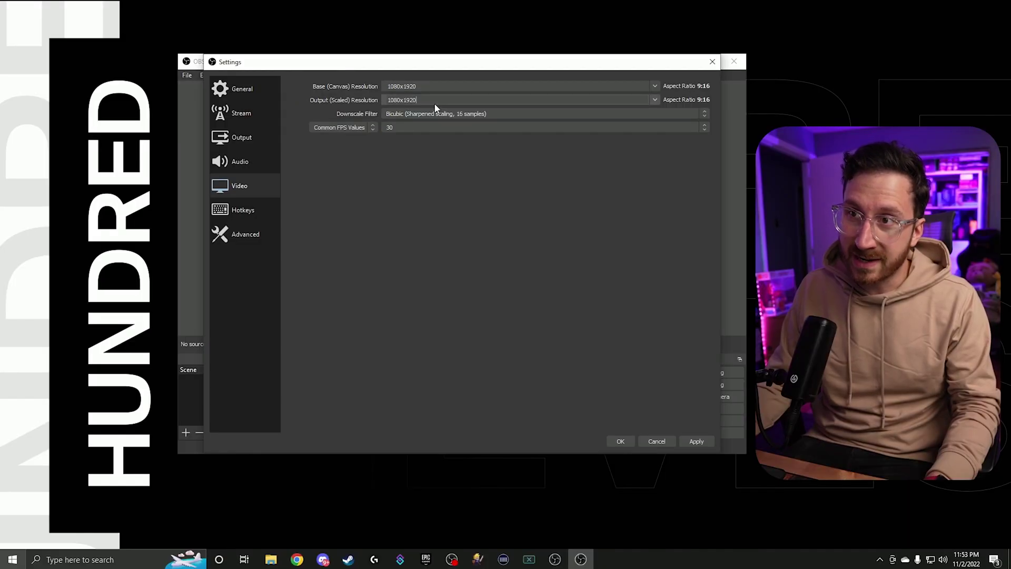
- Set the common FPS value to 60, and apply and close the settings
left_click(456, 125)
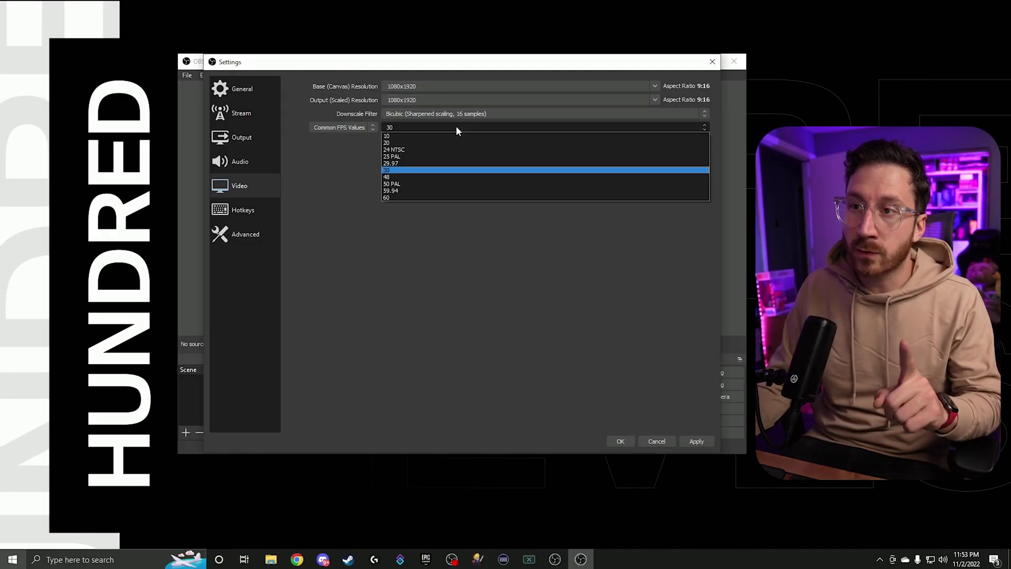
left_click(407, 198)
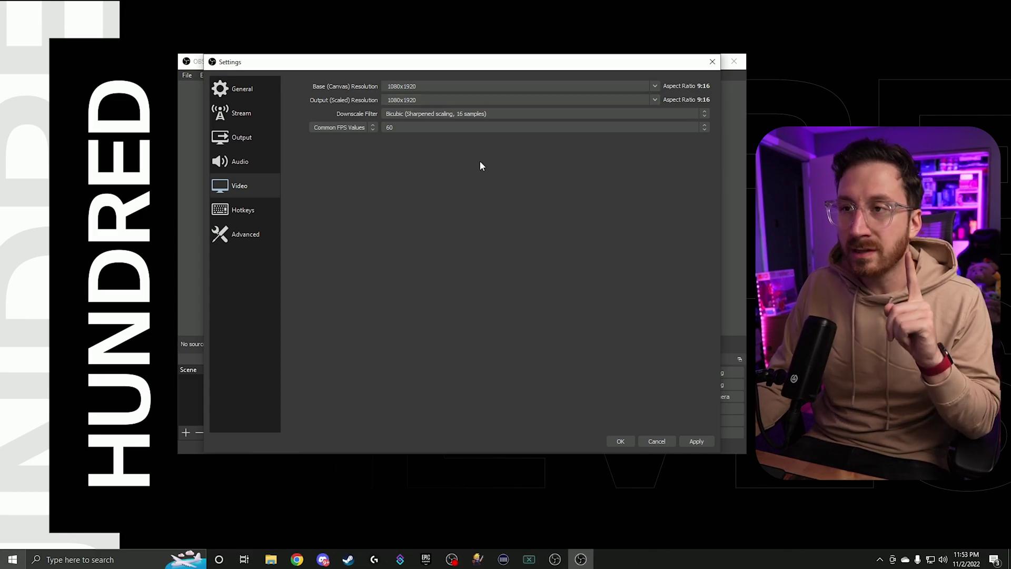
left_click(698, 441)
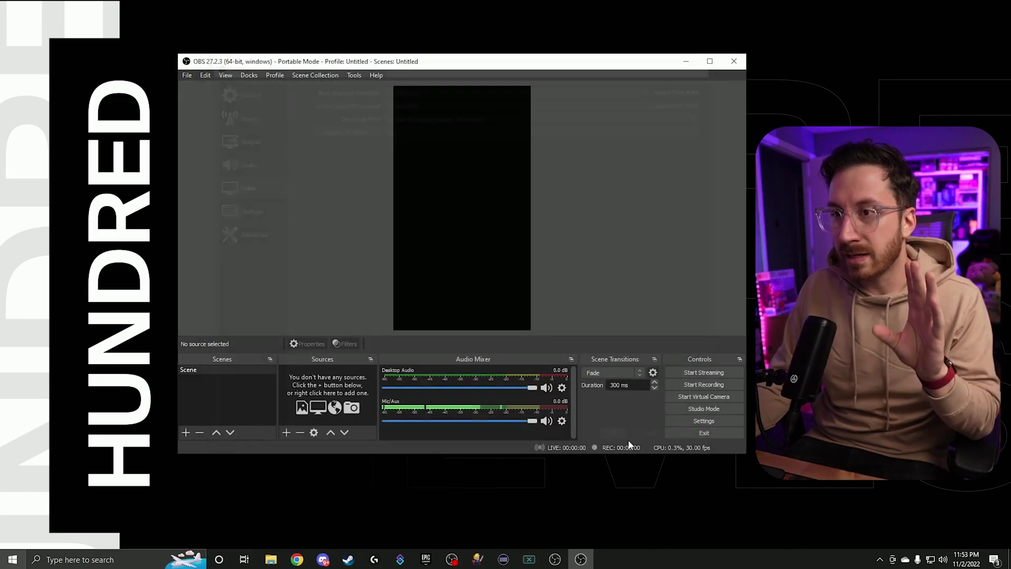
left_click(620, 441)
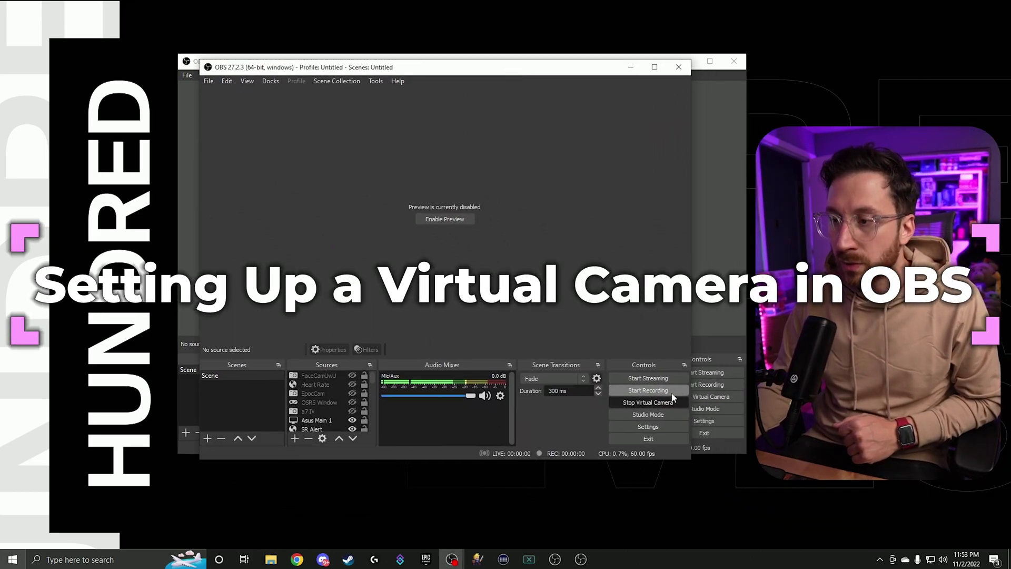
- Start the virtual camera in the original, non-portable OBS Studio and move its window out of the way
left_click(670, 408)
left_click(671, 408)
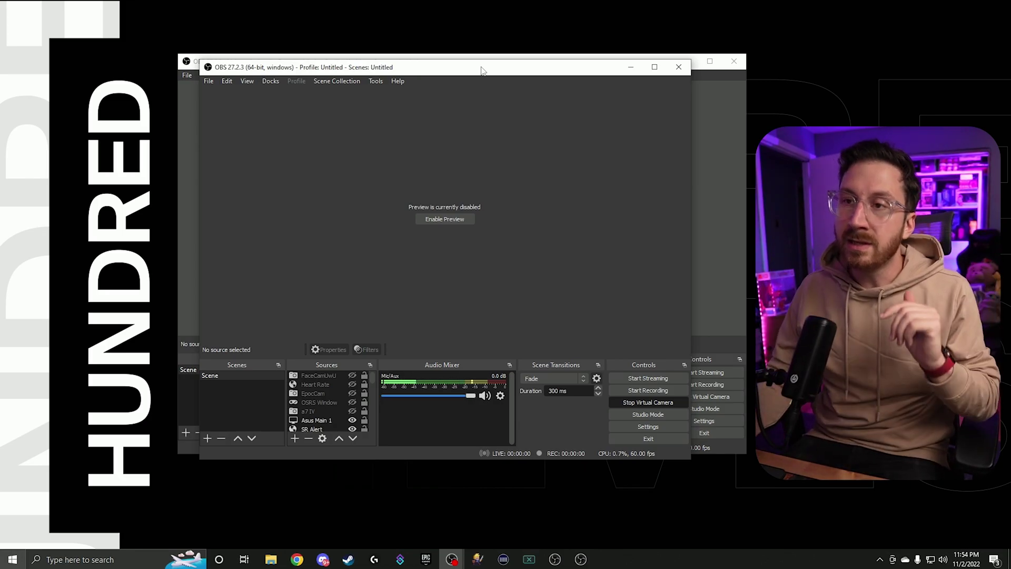
left_click_drag(465, 68, 1007, 93)
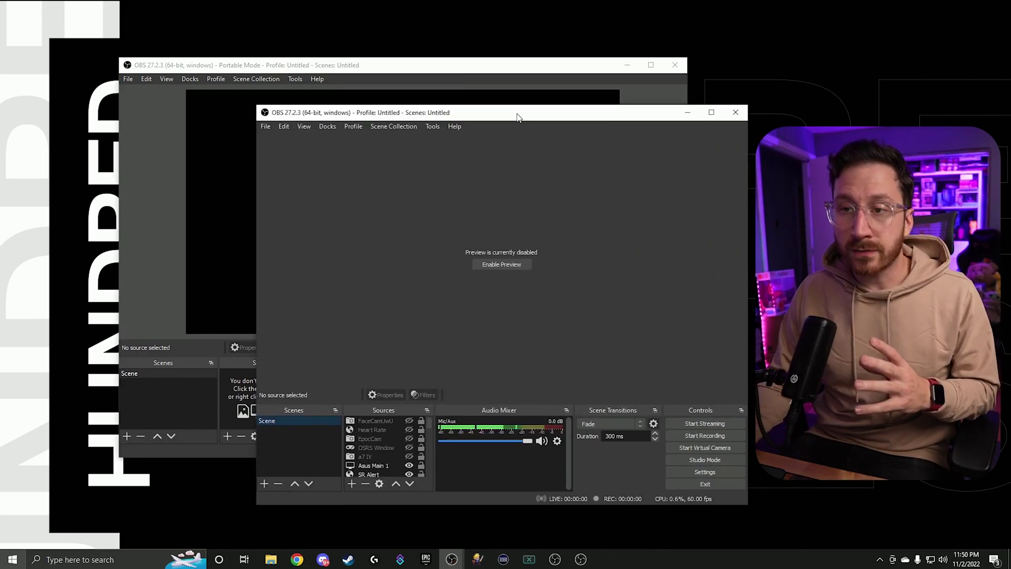
left_click_drag(517, 108, 417, 100)
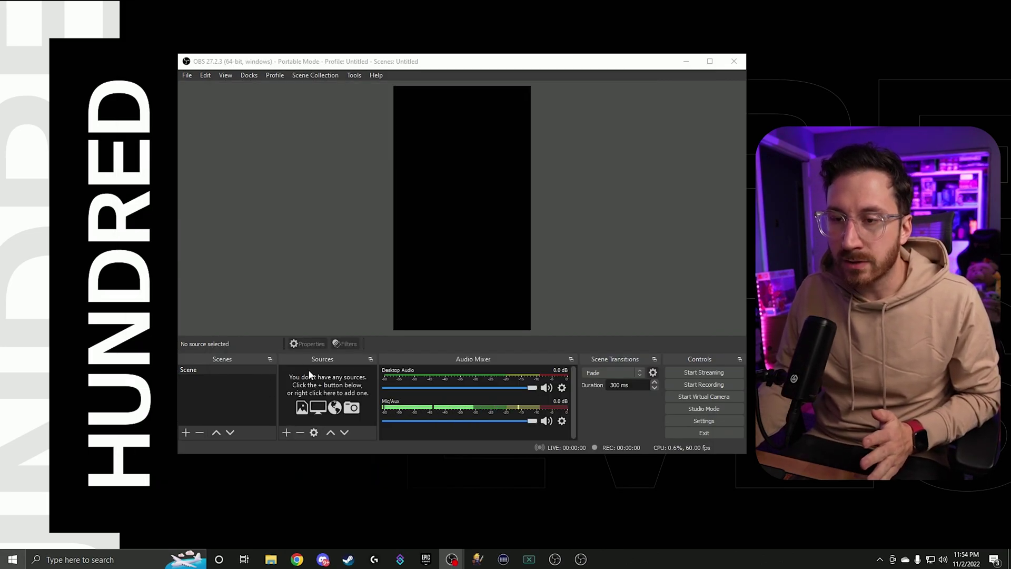
- Add a Video Capture Device source named Webcam in the portable OBS, using OBS Virtual Camera as its device
left_click(285, 433)
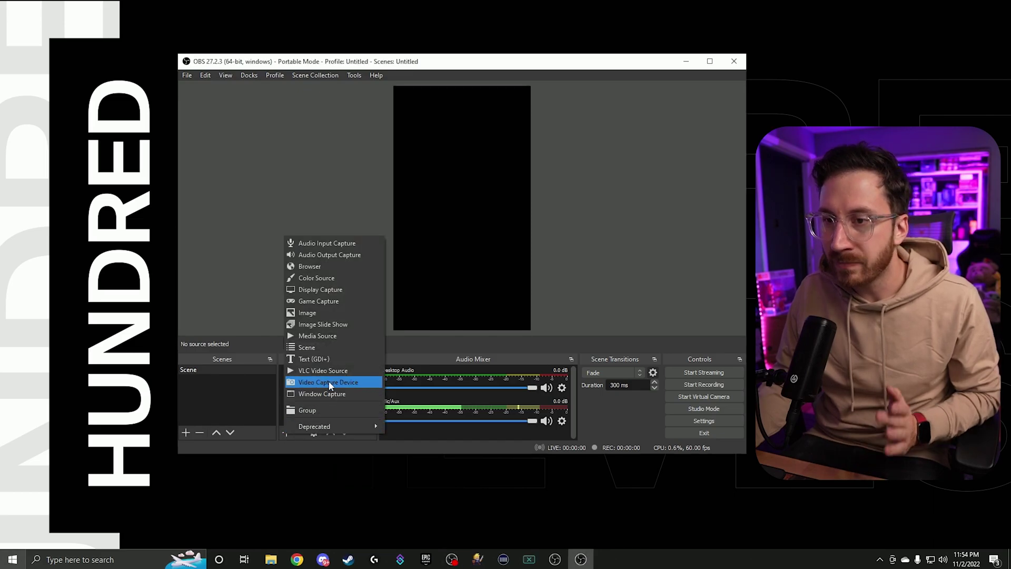
left_click(330, 382)
type("Webcam")
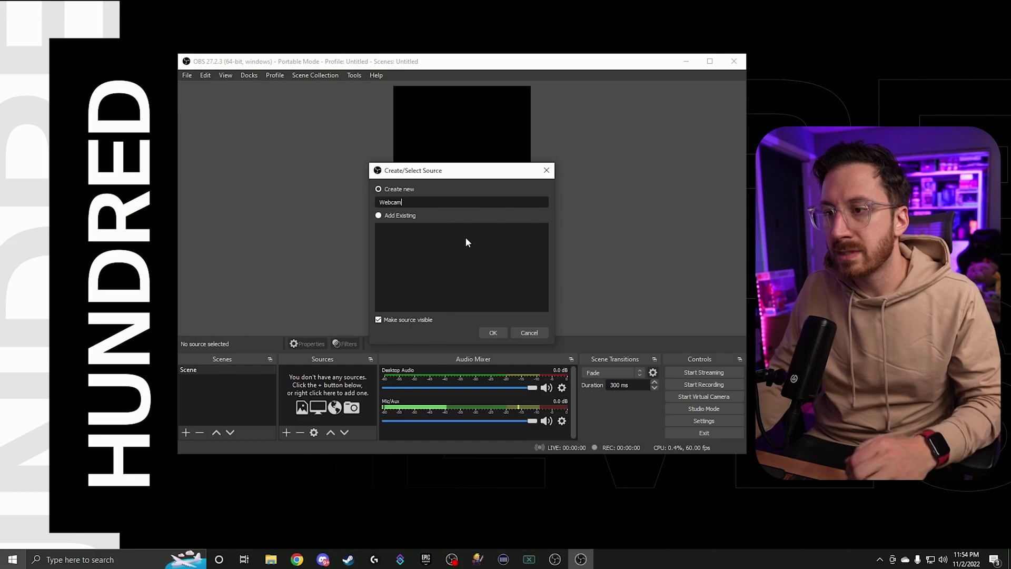
left_click(490, 333)
left_click(382, 326)
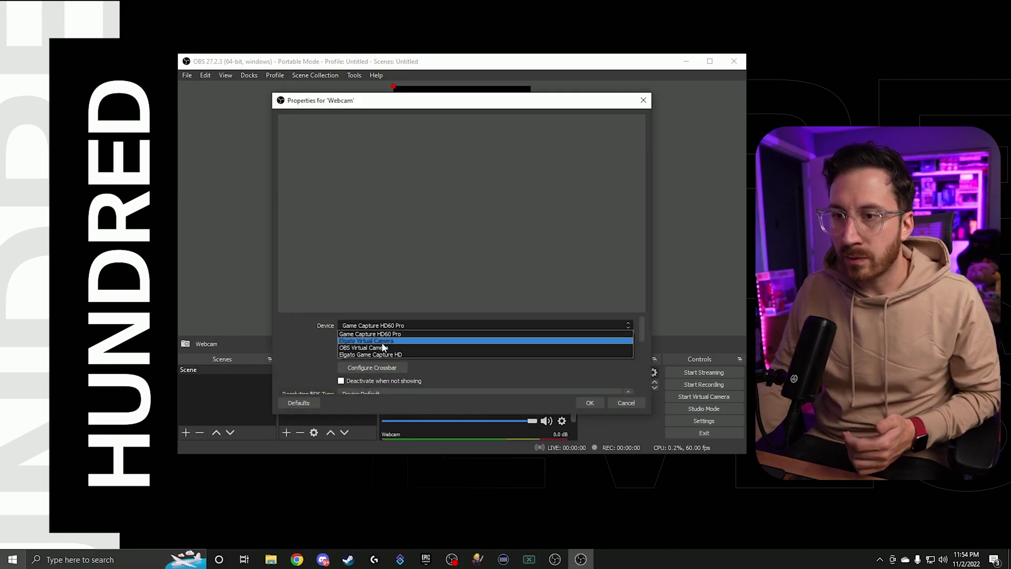
left_click(383, 349)
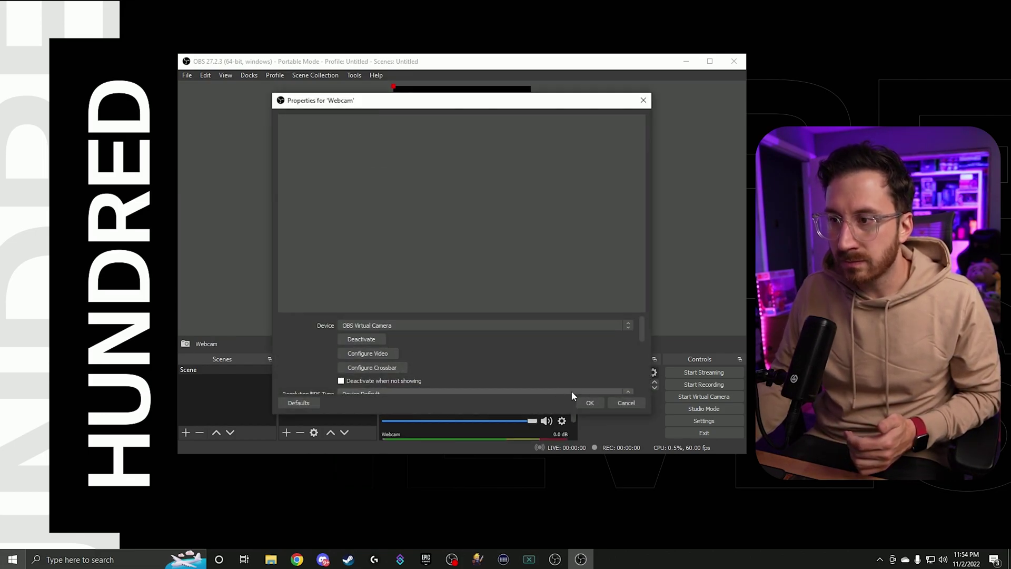
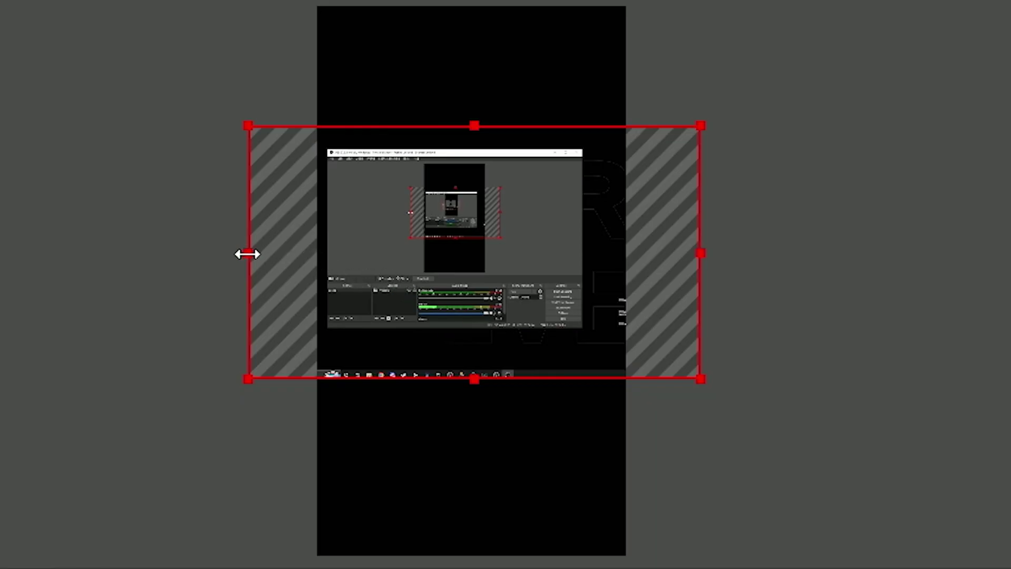
- Scale down the Webcam source and crop all four sides so only the captured OBS window fits inside the vertical canvas
left_click_drag(247, 255, 327, 257)
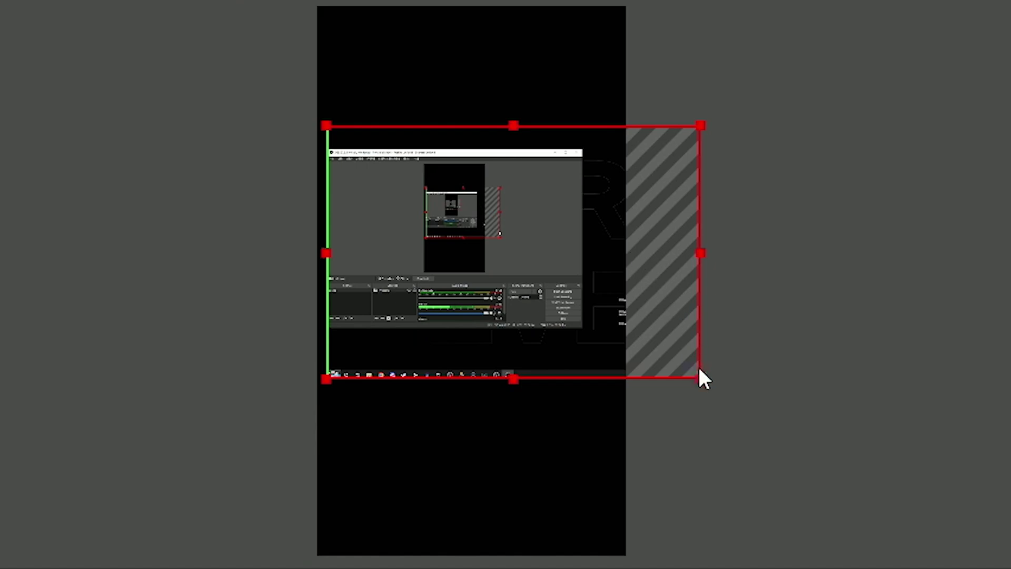
left_click_drag(703, 379, 659, 382)
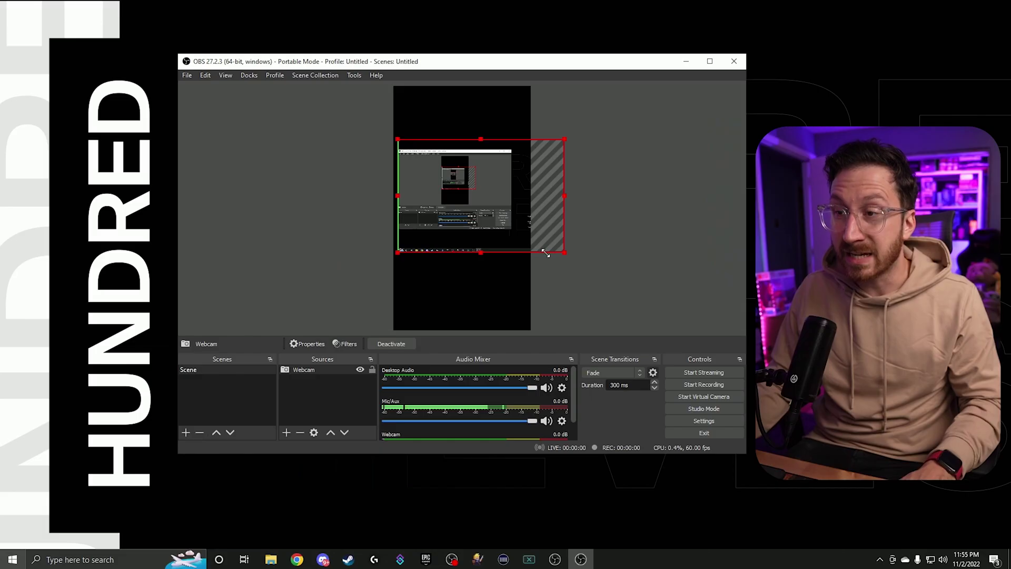
left_click_drag(545, 253, 548, 256)
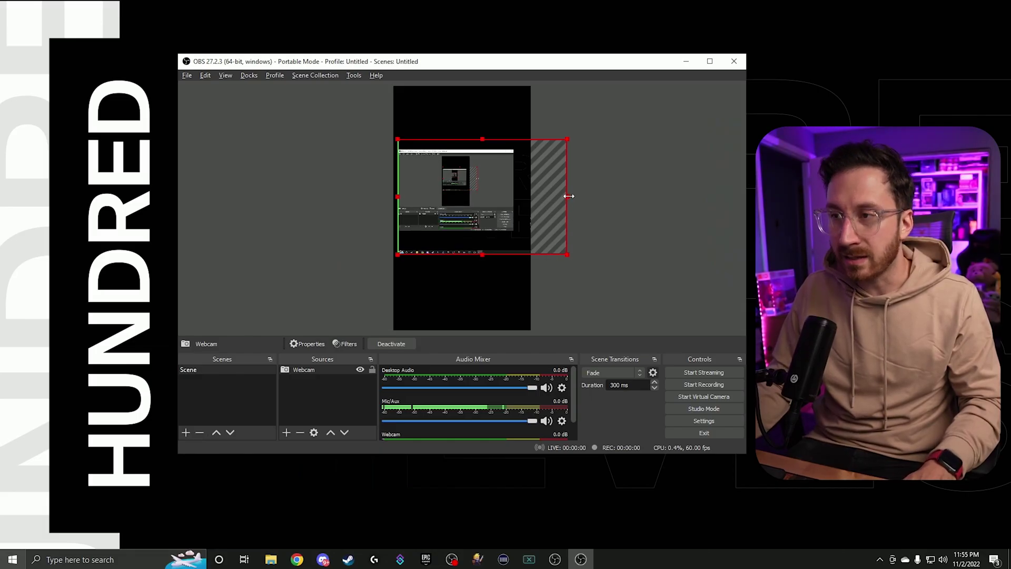
left_click_drag(568, 196, 514, 197)
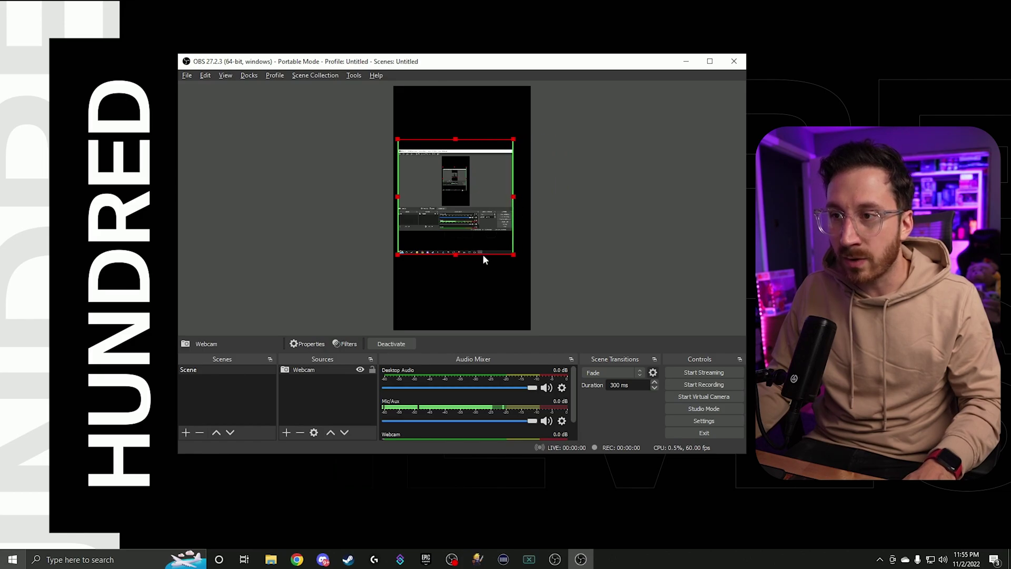
left_click_drag(454, 255, 454, 234)
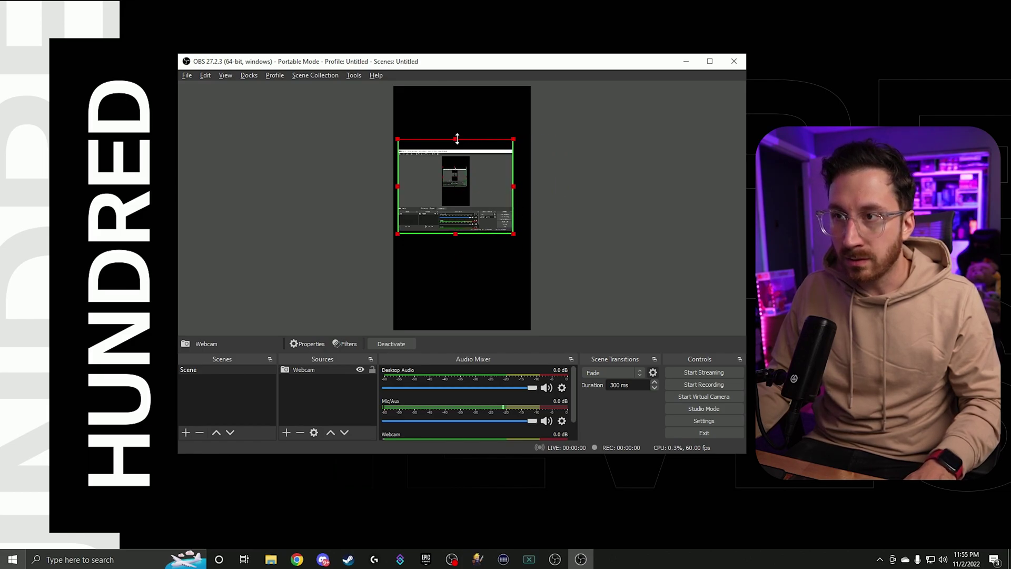
left_click_drag(456, 140, 456, 150)
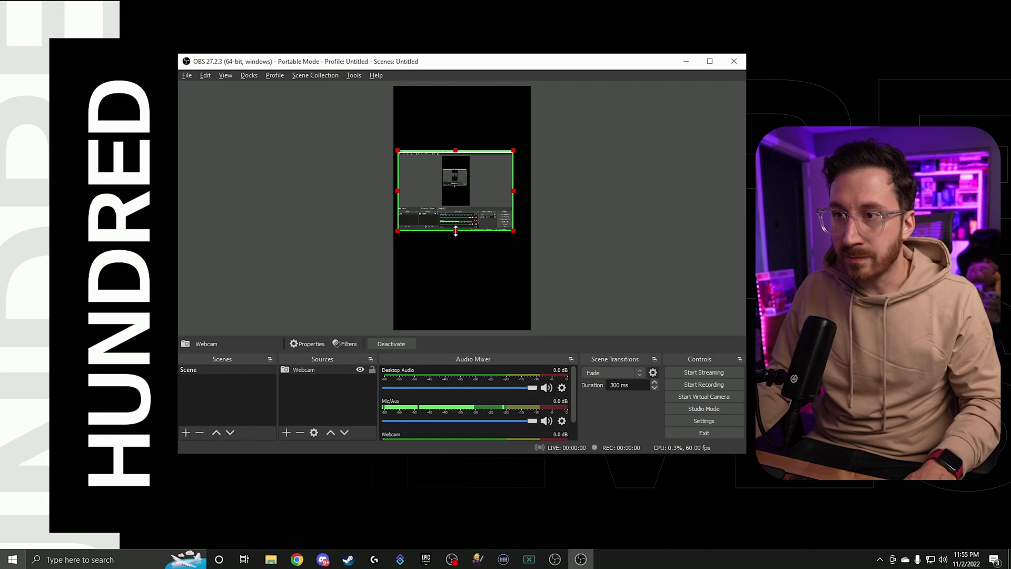
- Move the cropped Webcam source to the upper part of the vertical canvas, centered horizontally, and deselect it
left_click_drag(463, 200, 470, 143)
left_click(329, 385)
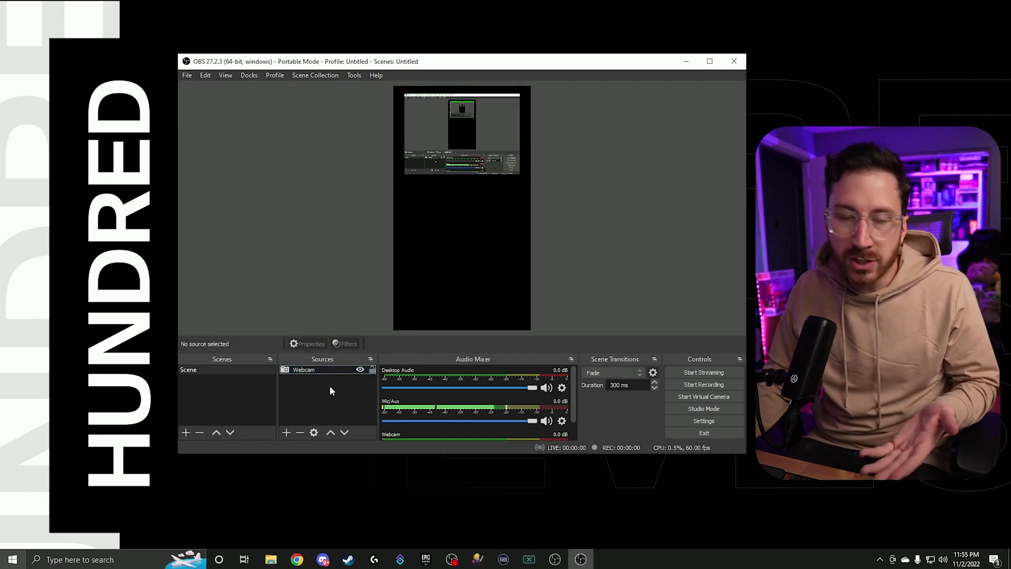
left_click(460, 145)
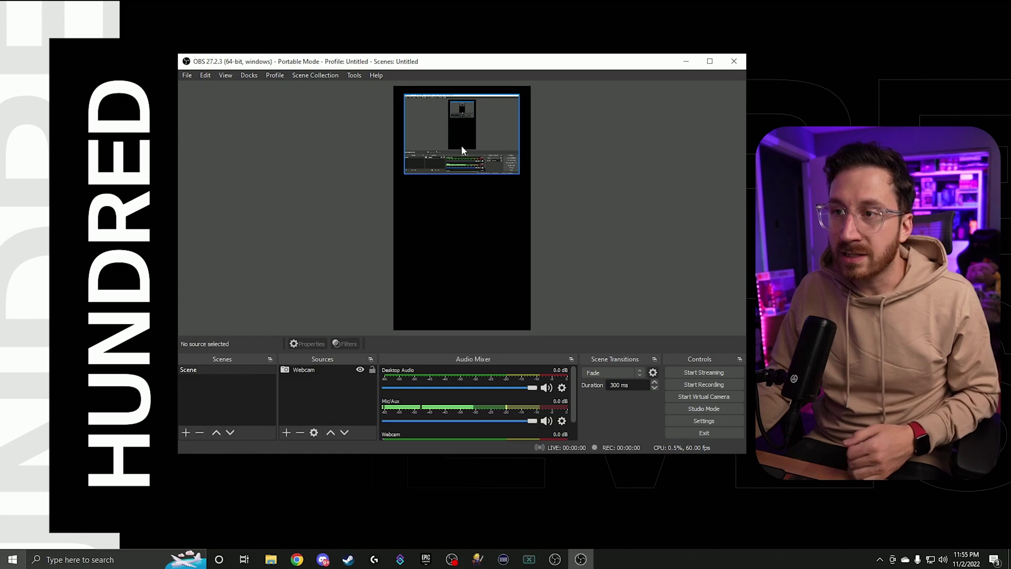
- Resize the Webcam source to slightly narrower than the vertical canvas and place it centered in the canvas's upper part
left_click_drag(520, 174, 536, 191)
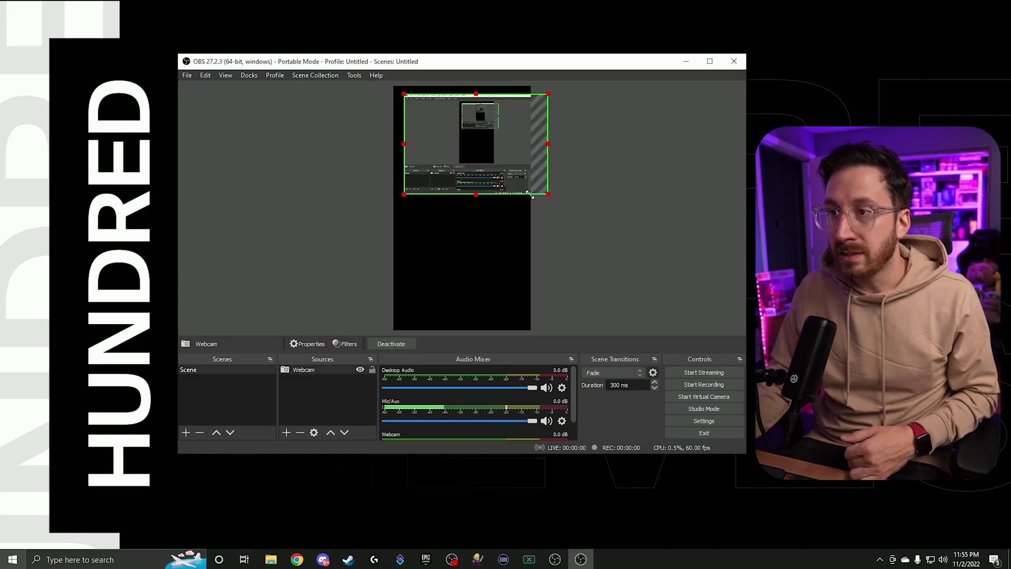
mouse_move(498, 158)
left_mouse_down()
mouse_move(476, 230)
mouse_move(620, 225)
mouse_move(542, 239)
mouse_move(535, 252)
left_mouse_up()
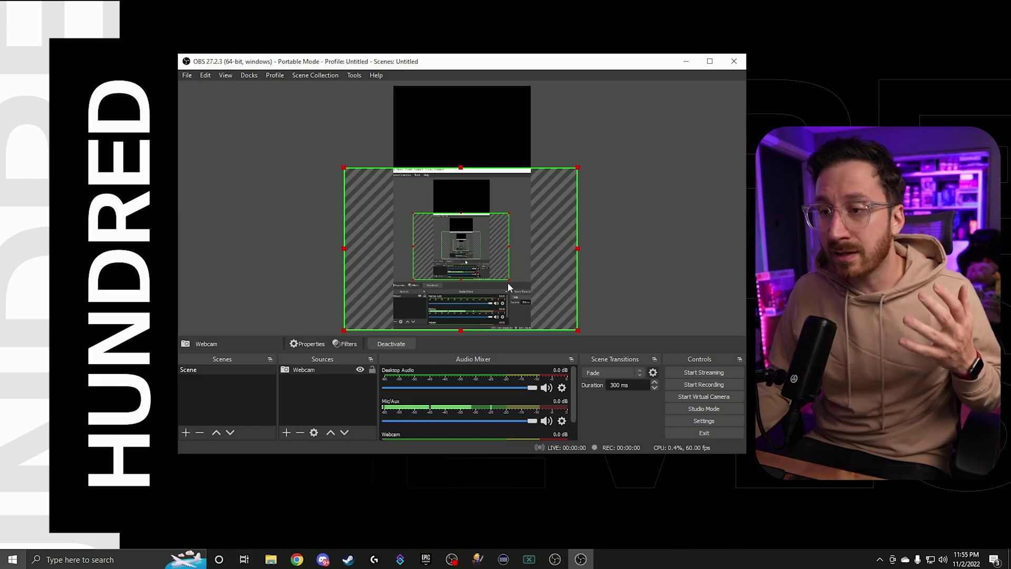
left_click_drag(579, 247, 496, 218)
left_click_drag(423, 234, 458, 169)
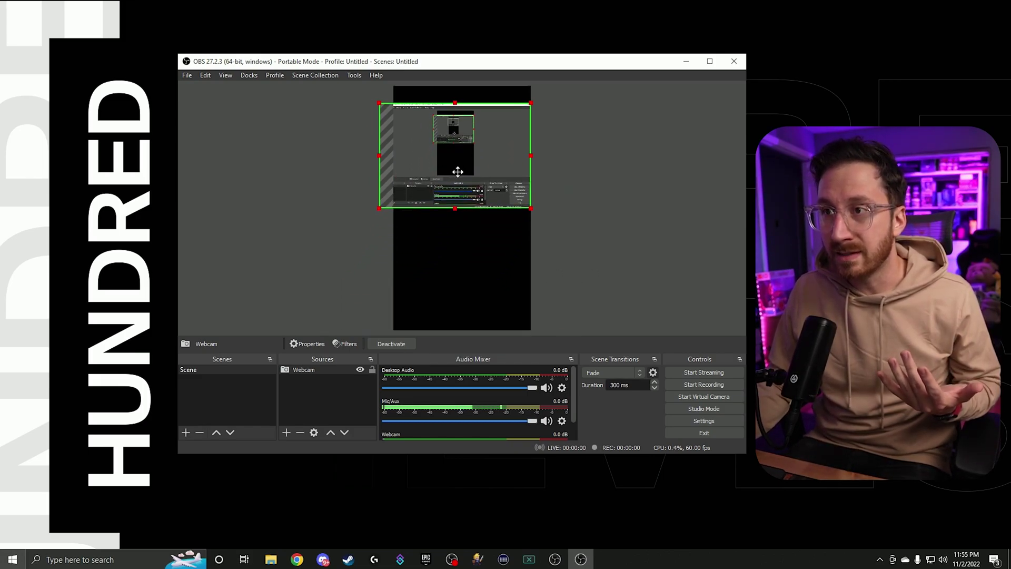
left_click_drag(537, 162, 507, 152)
left_click_drag(432, 156, 453, 145)
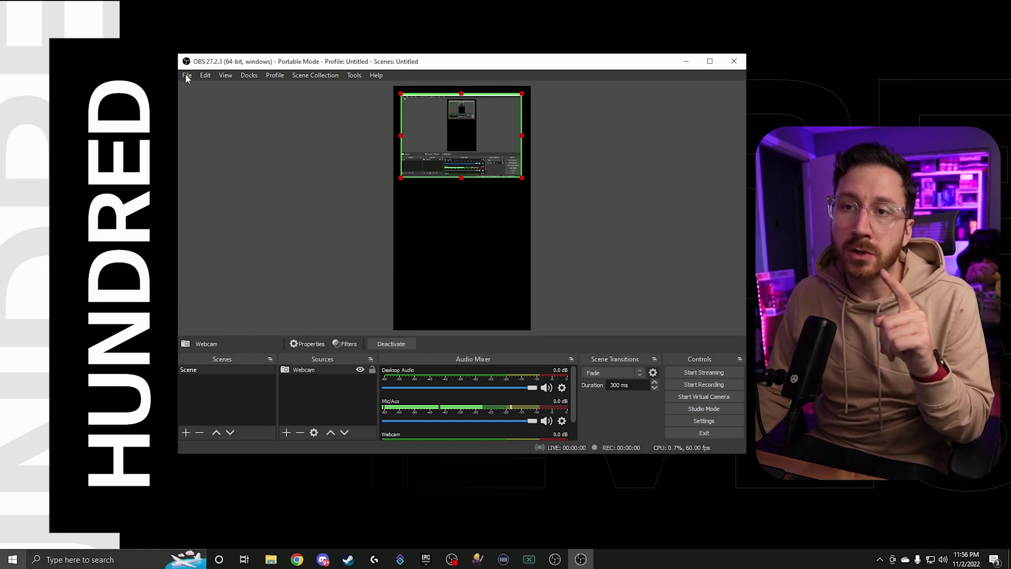
- Set the streaming service to Custom in the portable OBS stream settings
left_click(187, 75)
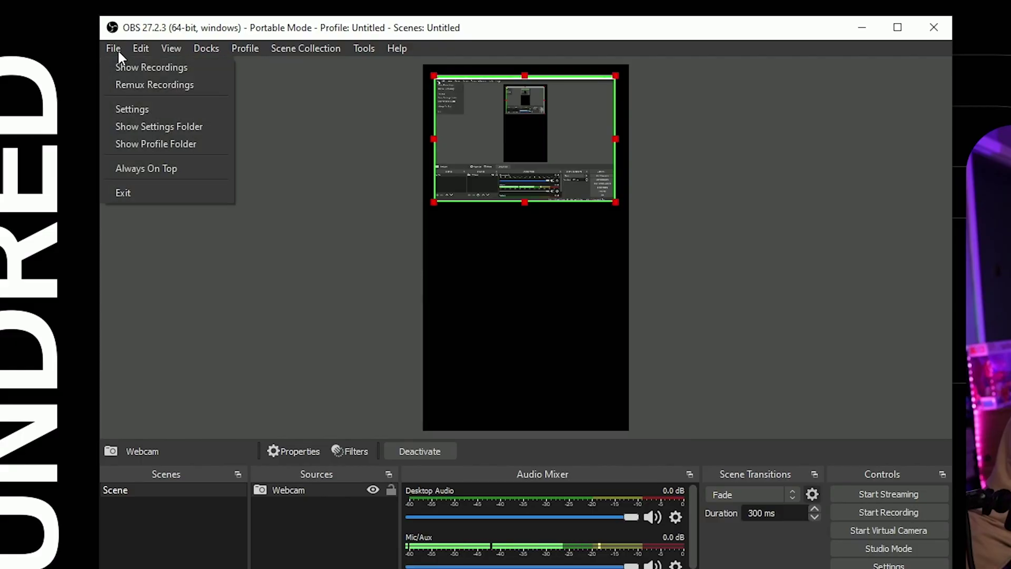
left_click(140, 109)
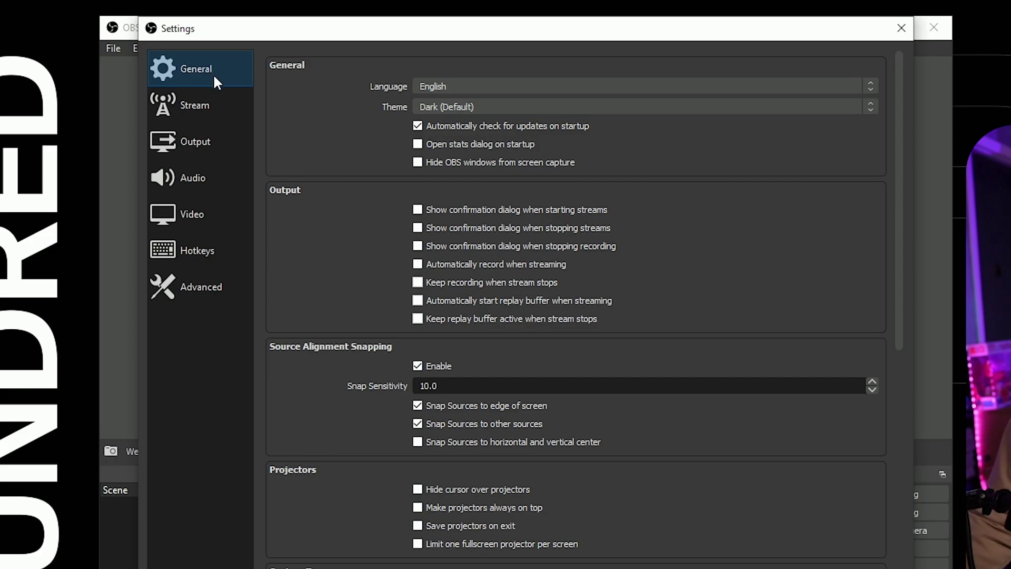
left_click(206, 112)
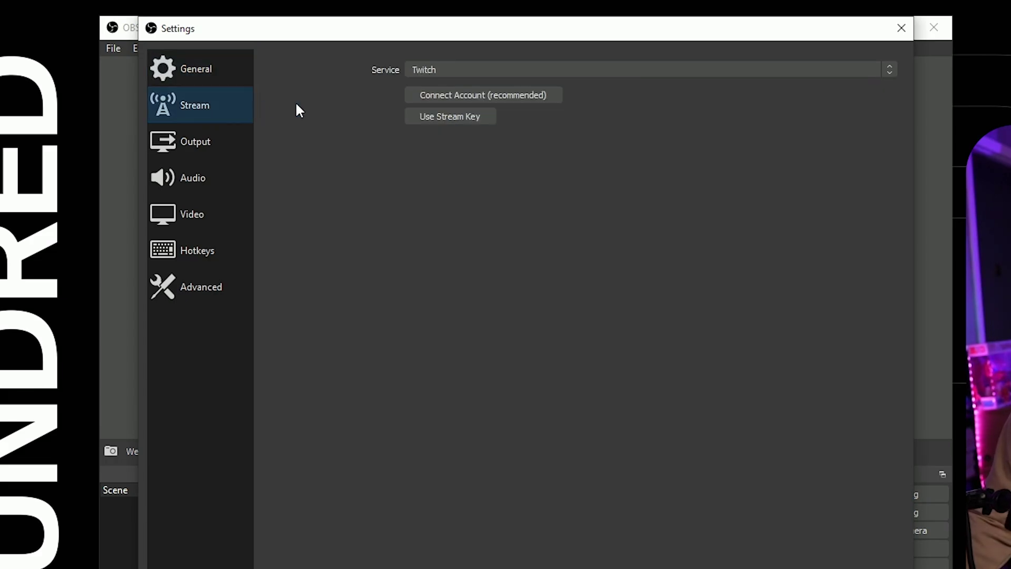
left_click(445, 67)
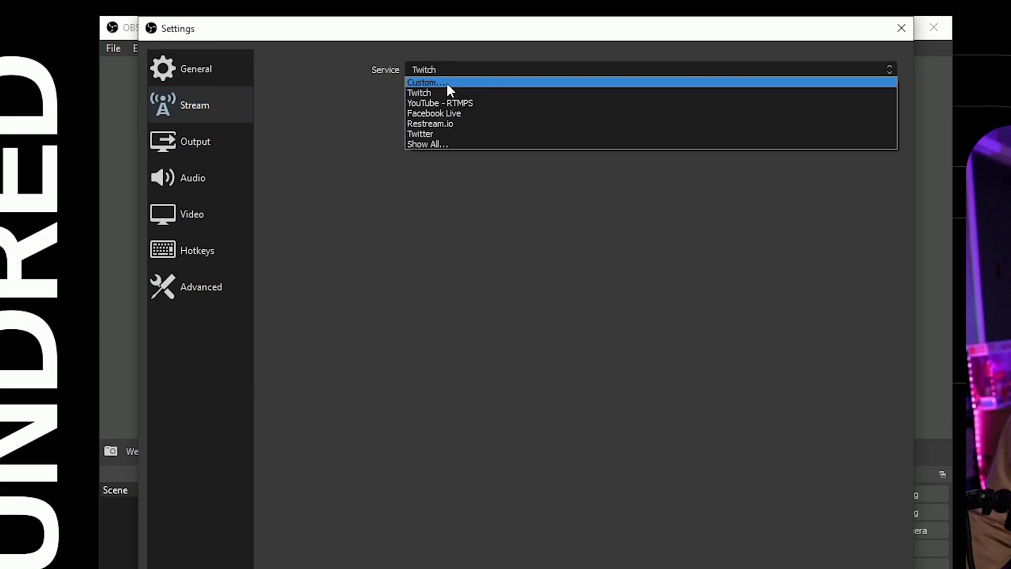
left_click(446, 82)
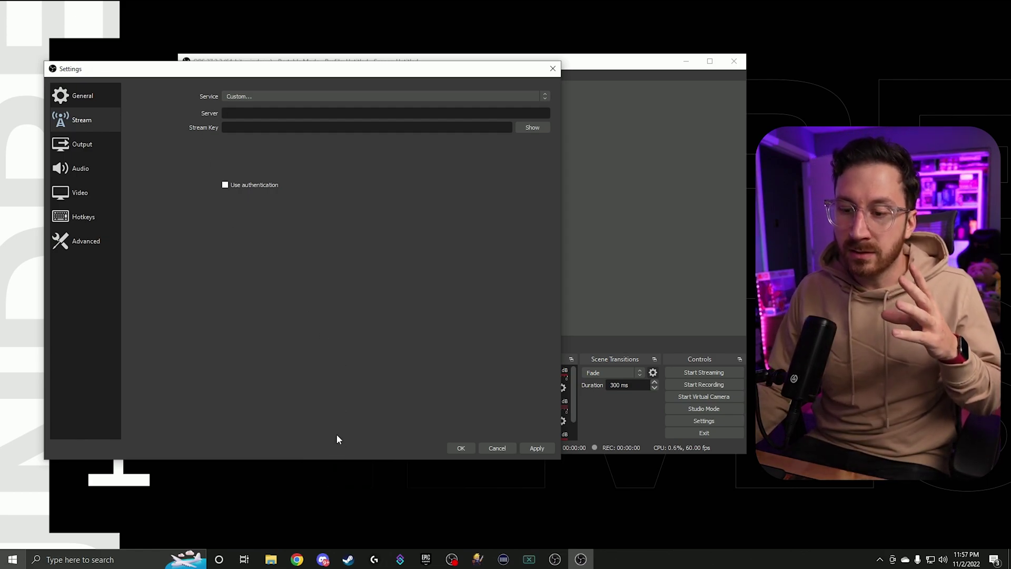
- Switch to Chrome, load the account's TikTok profile page, and open the LIVE Room in TikTok's LIVE Center
left_click(297, 559)
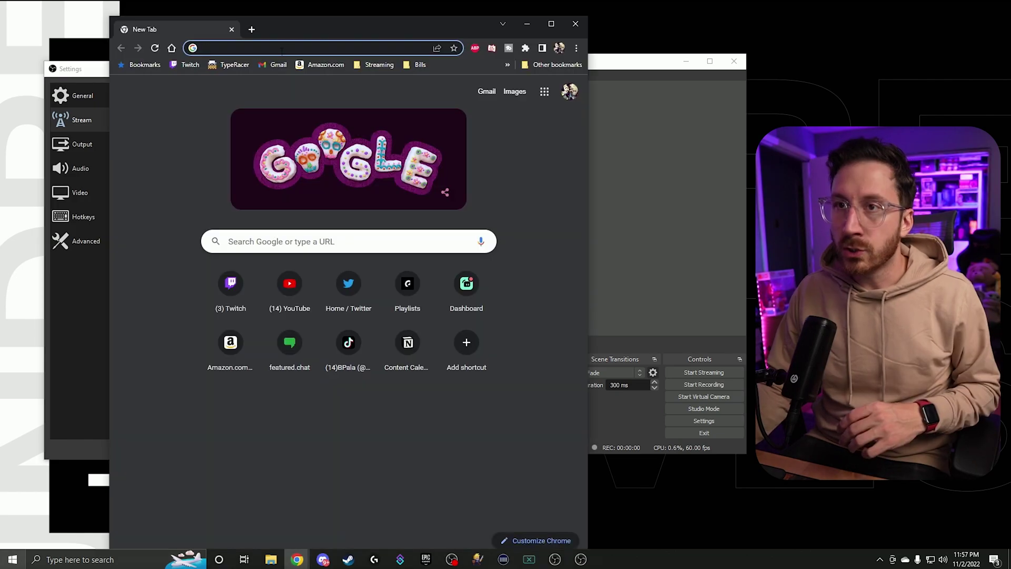
left_click(282, 48)
type("tiktok.com/@iambpala?lang=en")
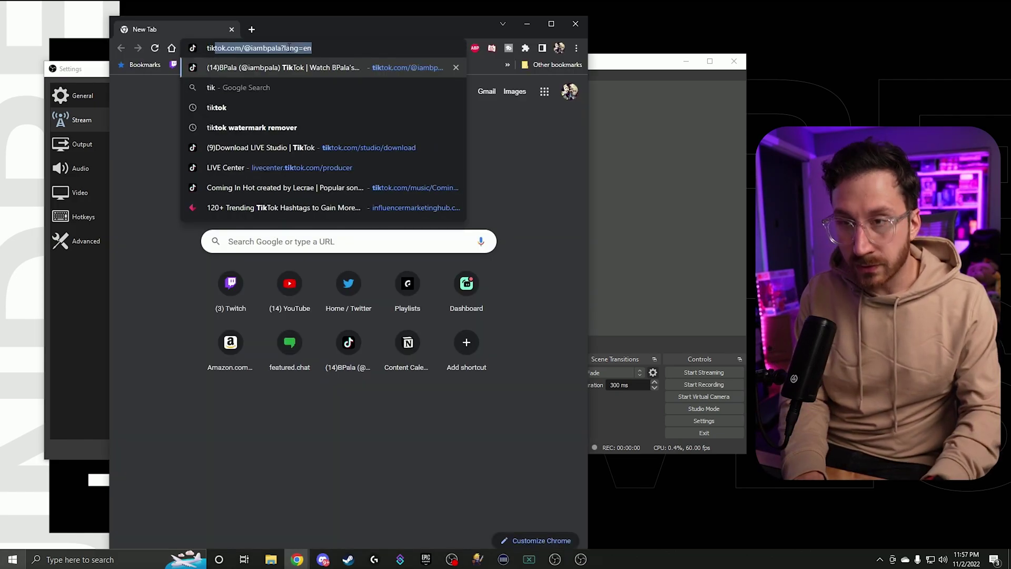
key("Return")
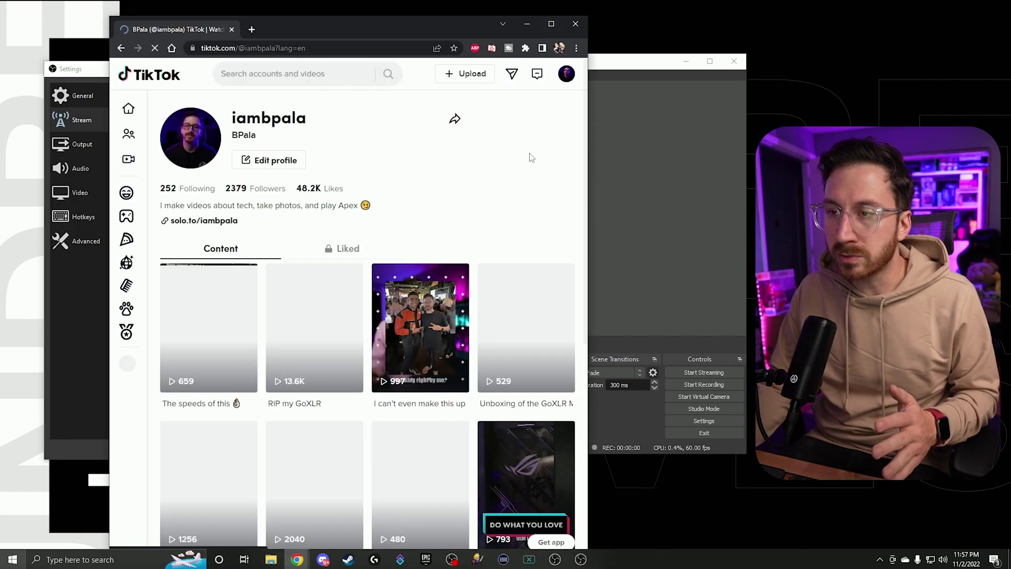
mouse_move(570, 78)
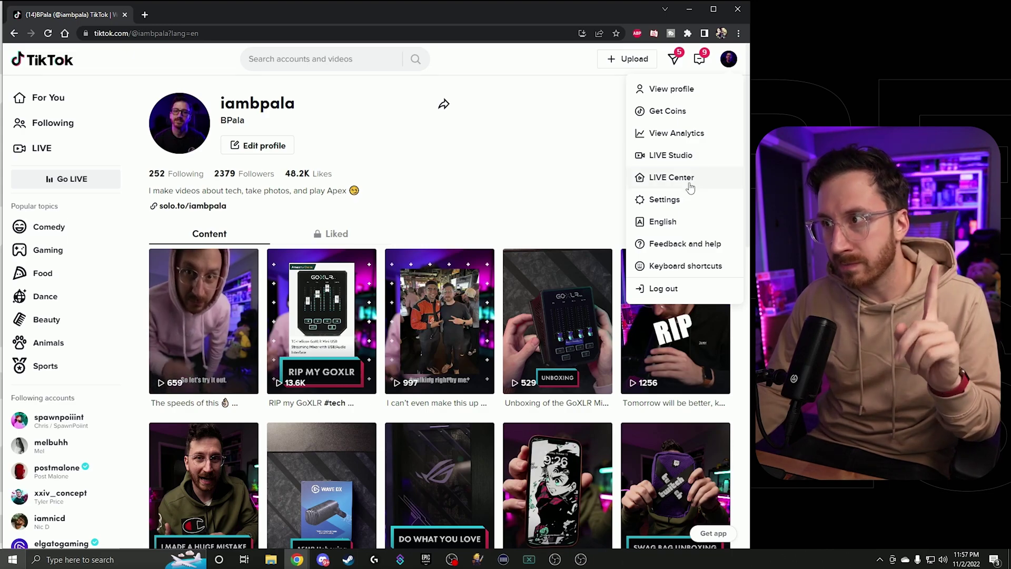
left_click(690, 186)
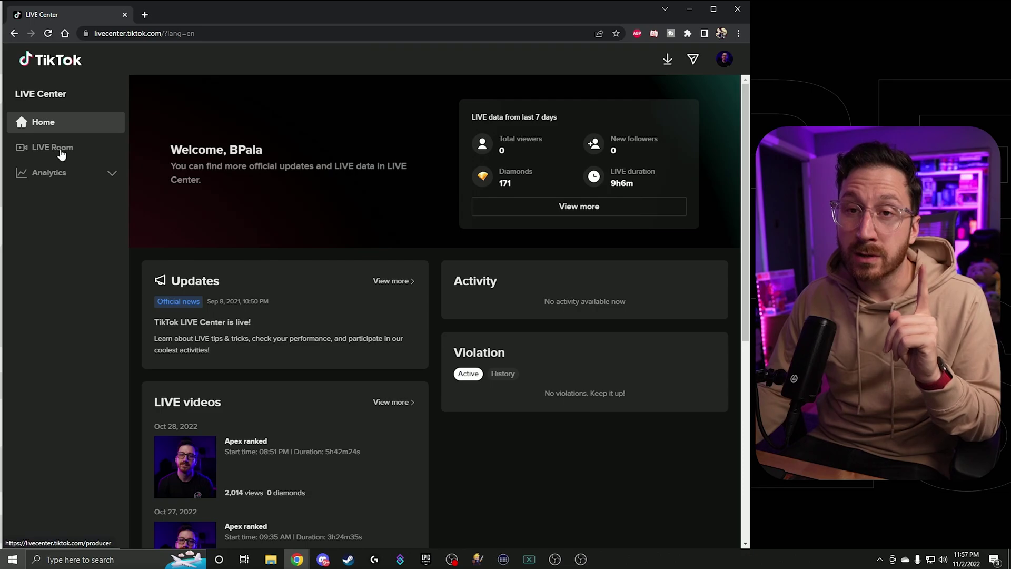
left_click(61, 153)
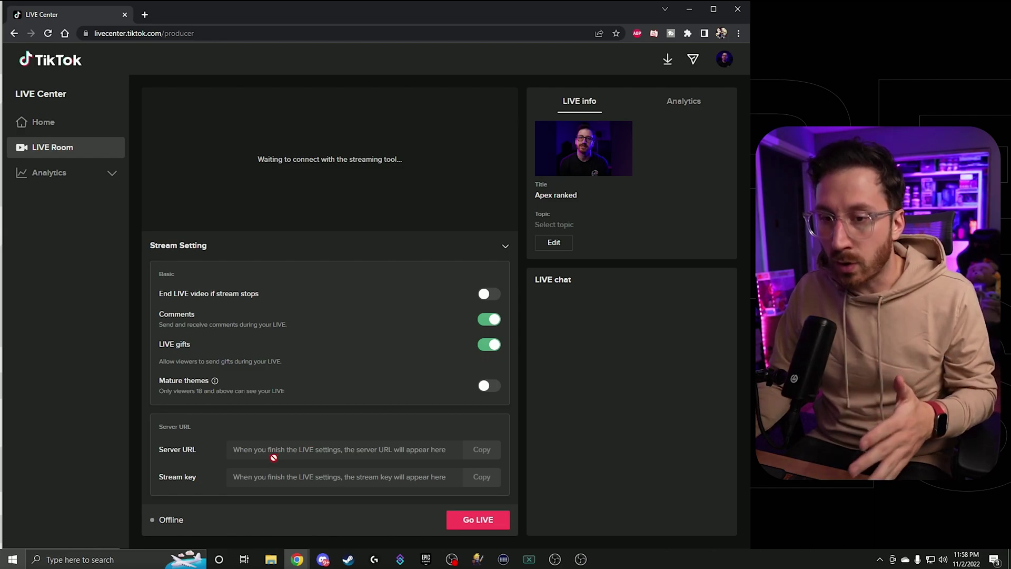
- Set the LIVE topic to Gaming with the PC game Apex Legends and save the LIVE settings
left_click(554, 244)
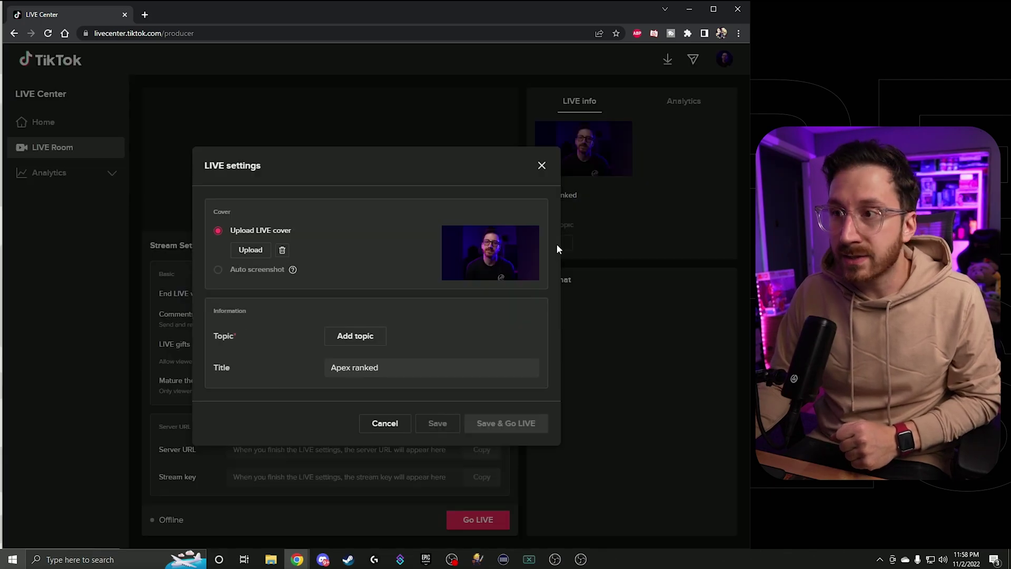
left_click(365, 340)
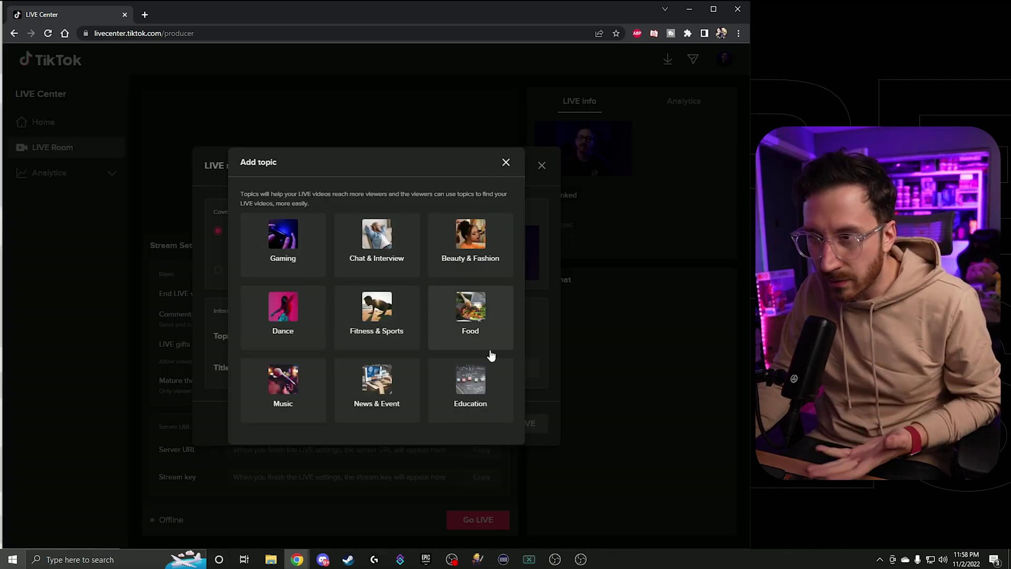
left_click(287, 246)
left_click(310, 194)
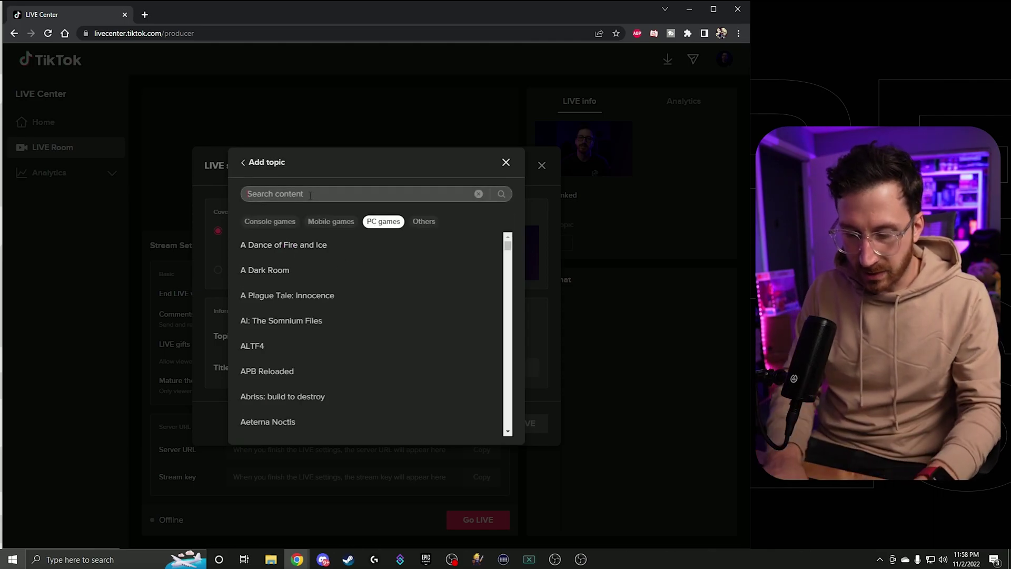
type("Apex")
left_click(258, 244)
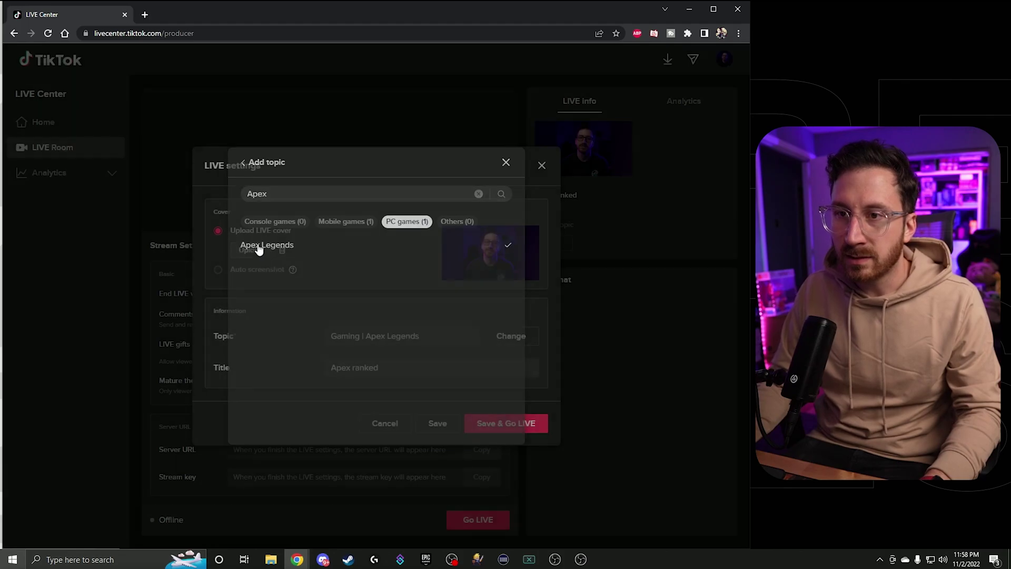
left_click(437, 423)
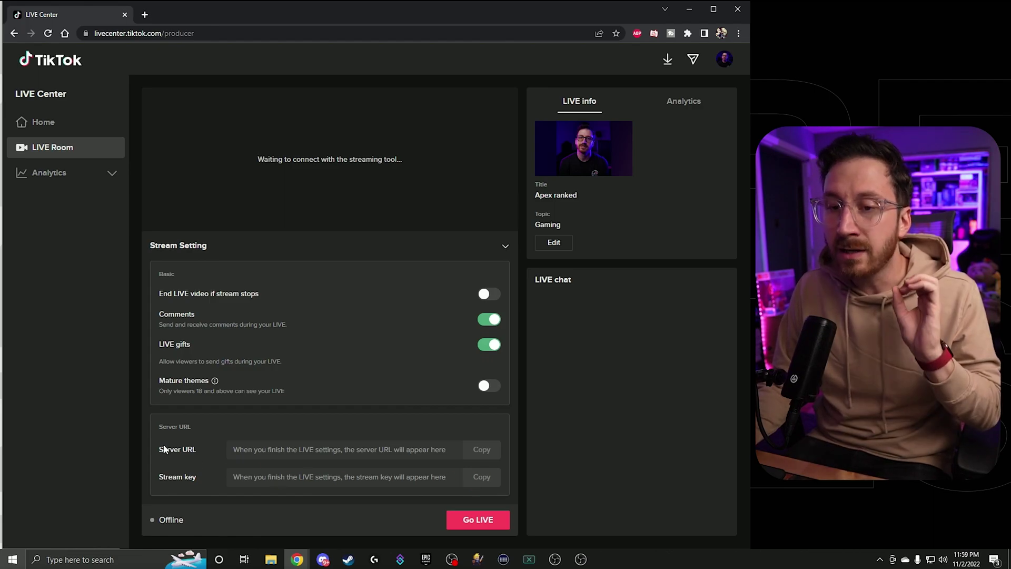
- Return to the portable OBS settings, minimizing Chrome, and set the output mode to Advanced with the NVIDIA NVENC H.264 (new) streaming encoder
left_click(581, 558)
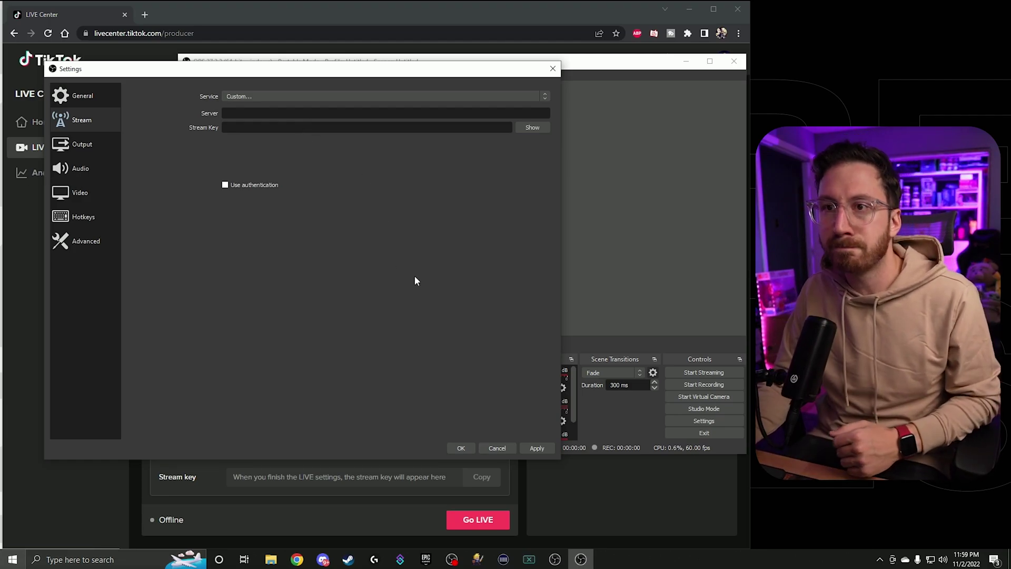
left_click(688, 9)
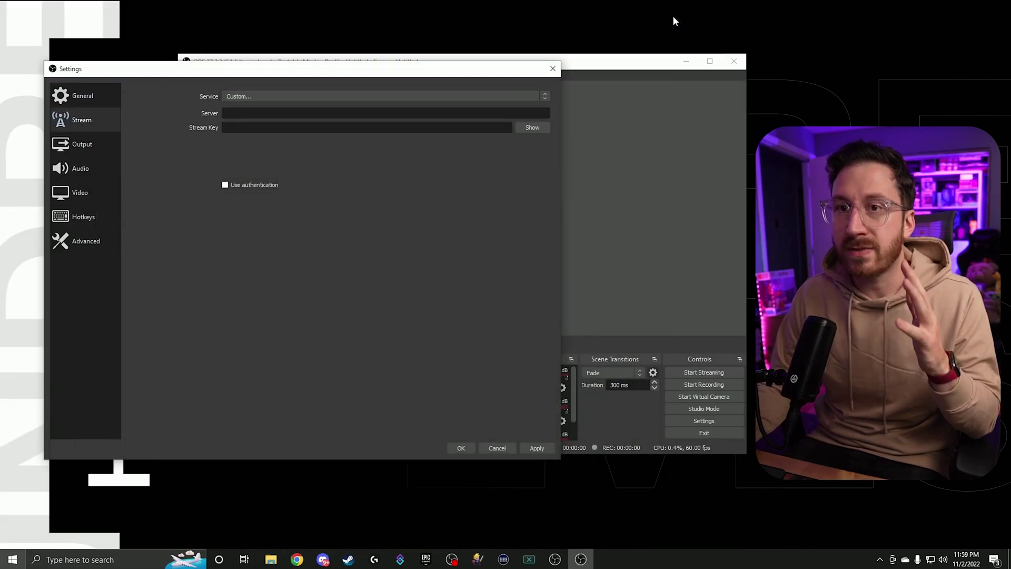
left_click(100, 143)
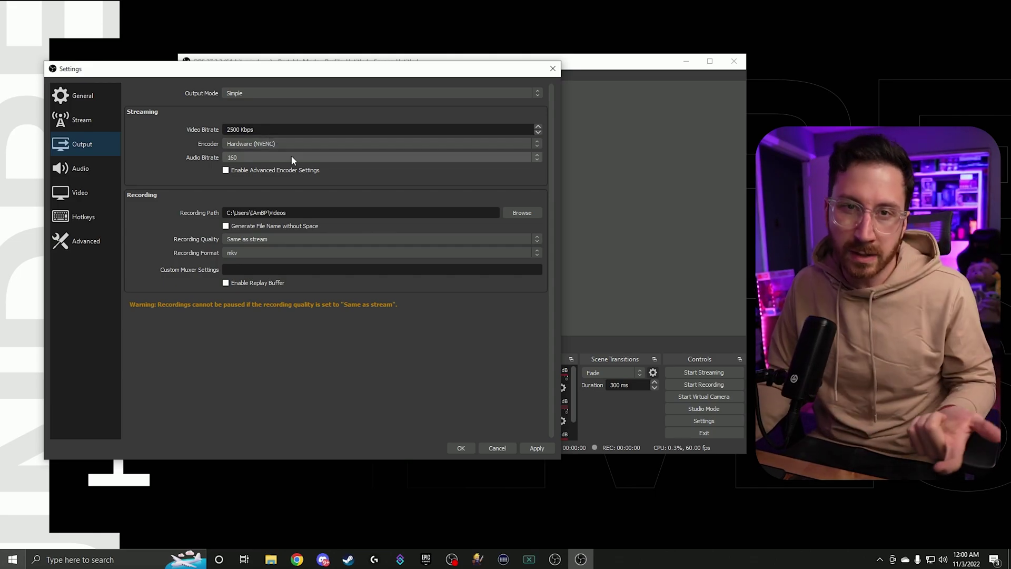
left_click(277, 92)
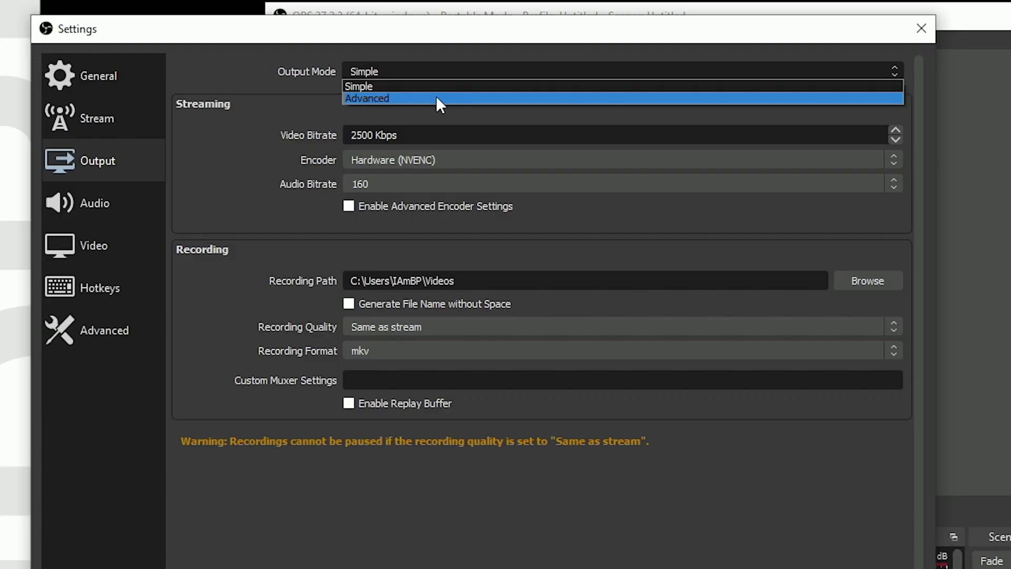
left_click(276, 108)
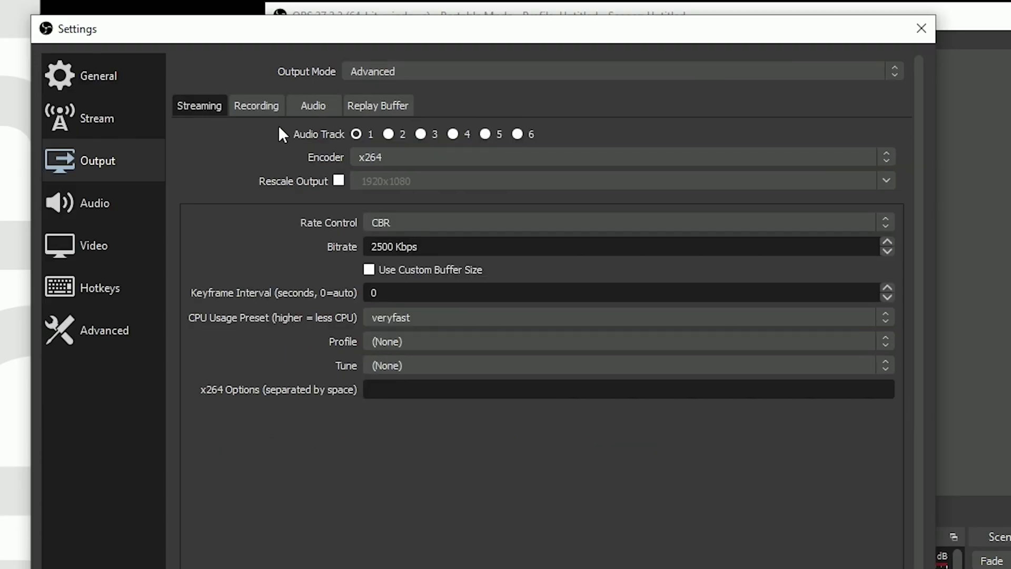
left_click(415, 156)
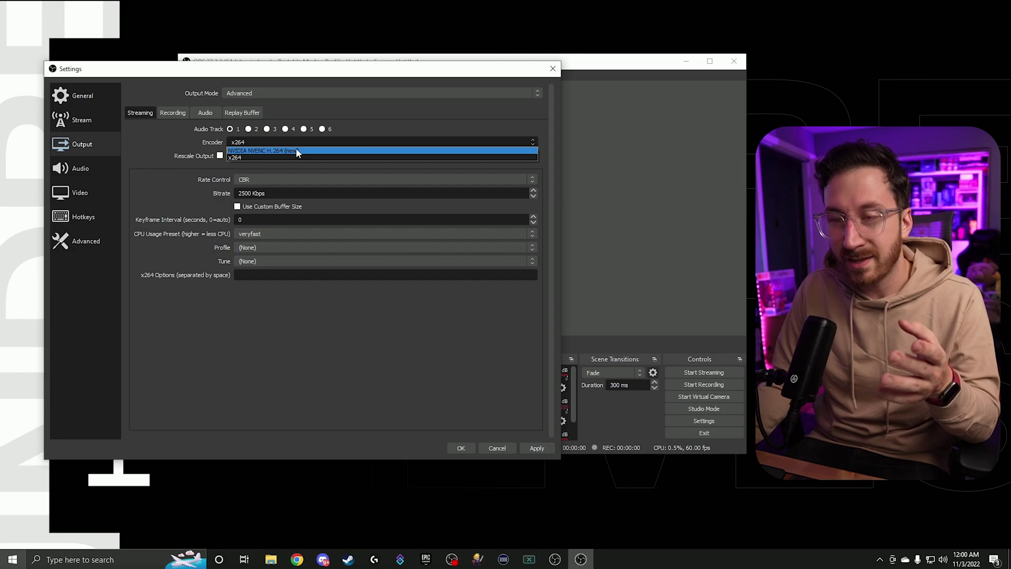
left_click(297, 150)
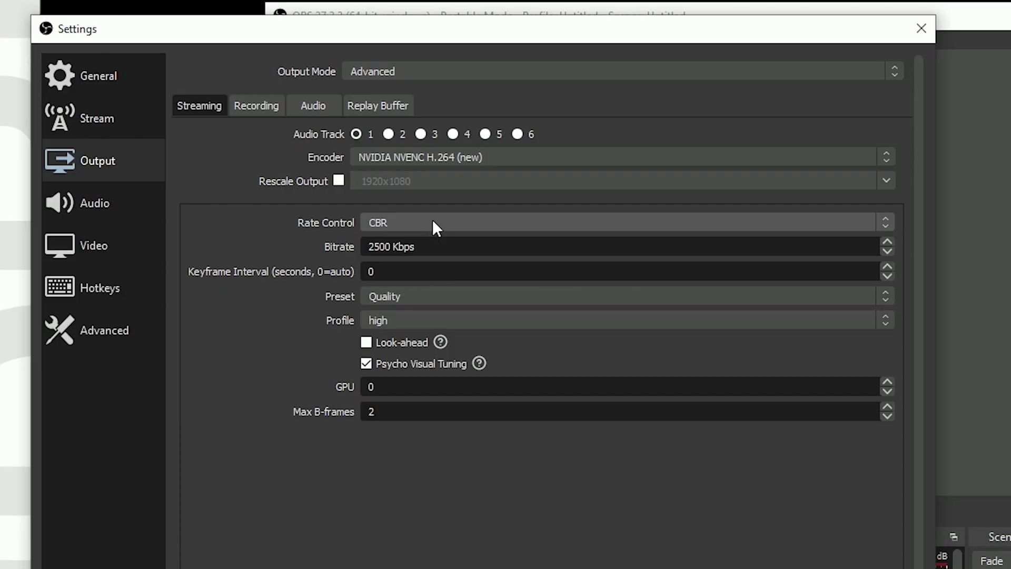
- Keep the rate control at CBR, turn off Psycho Visual Tuning, and apply the output settings
left_click(399, 223)
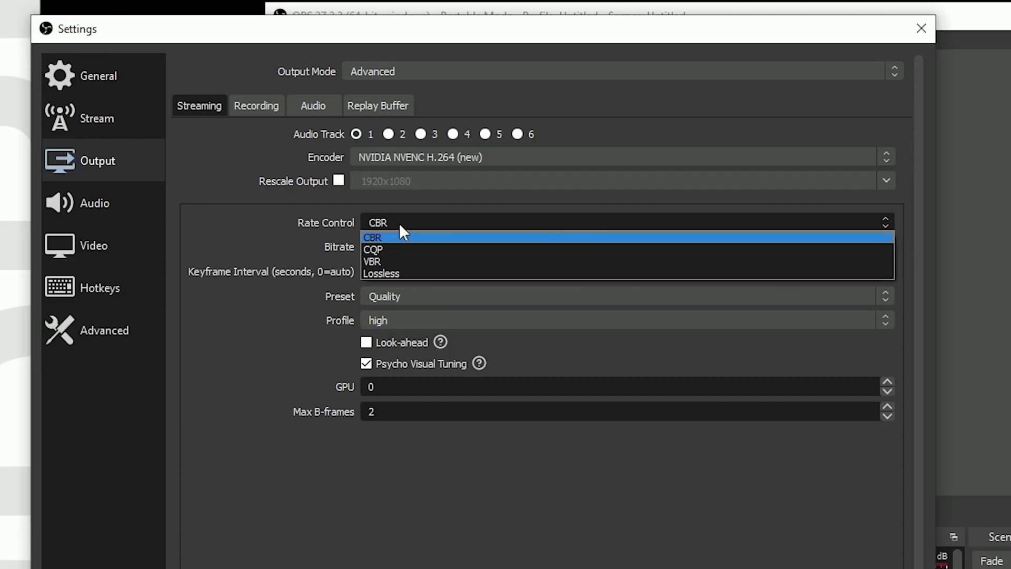
left_click(399, 223)
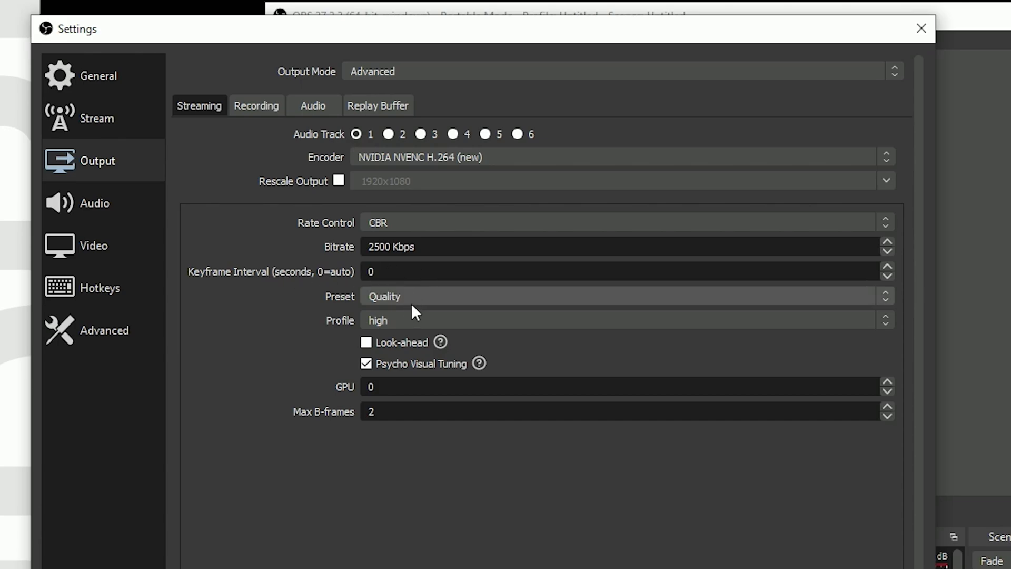
left_click(366, 363)
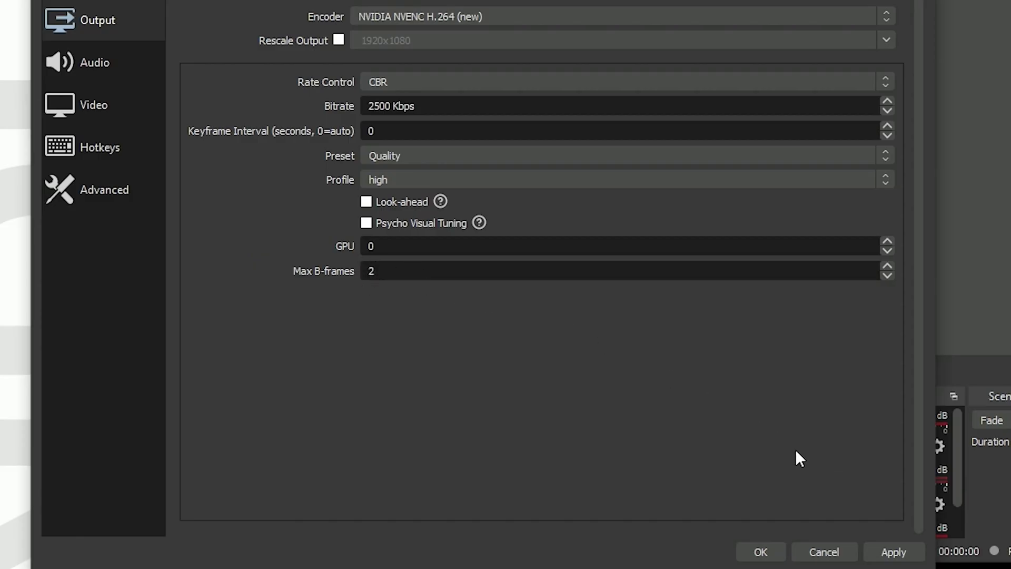
left_click(899, 556)
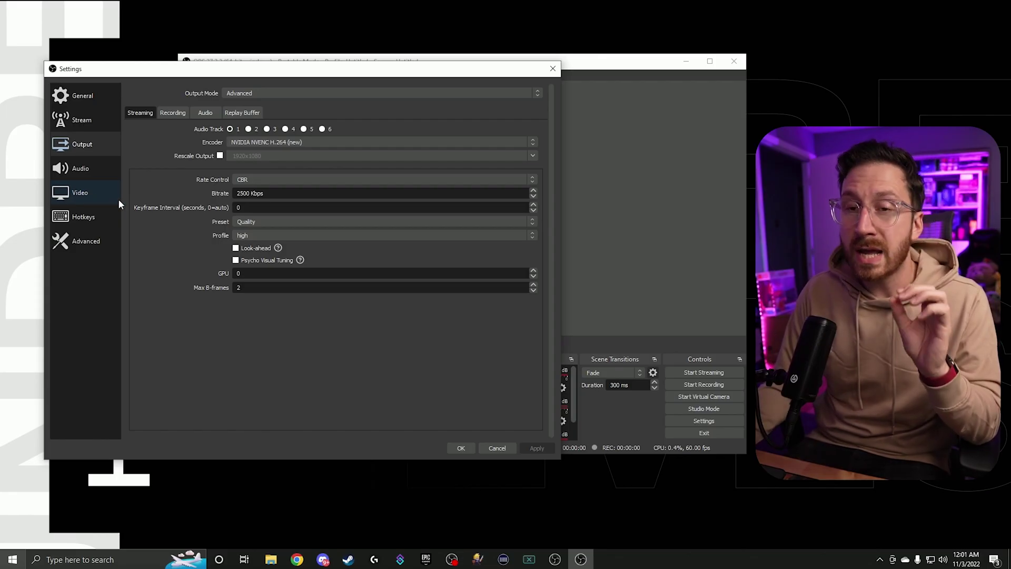
- Set the video frame rate to 30 FPS and the output (scaled) resolution to 720x1280, and save the settings
left_click(129, 109)
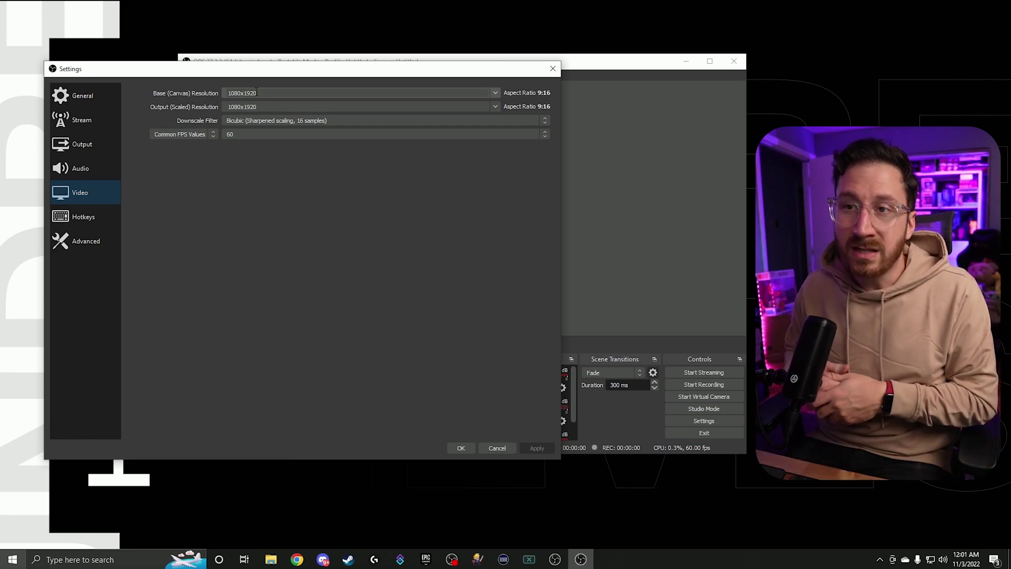
left_click(239, 132)
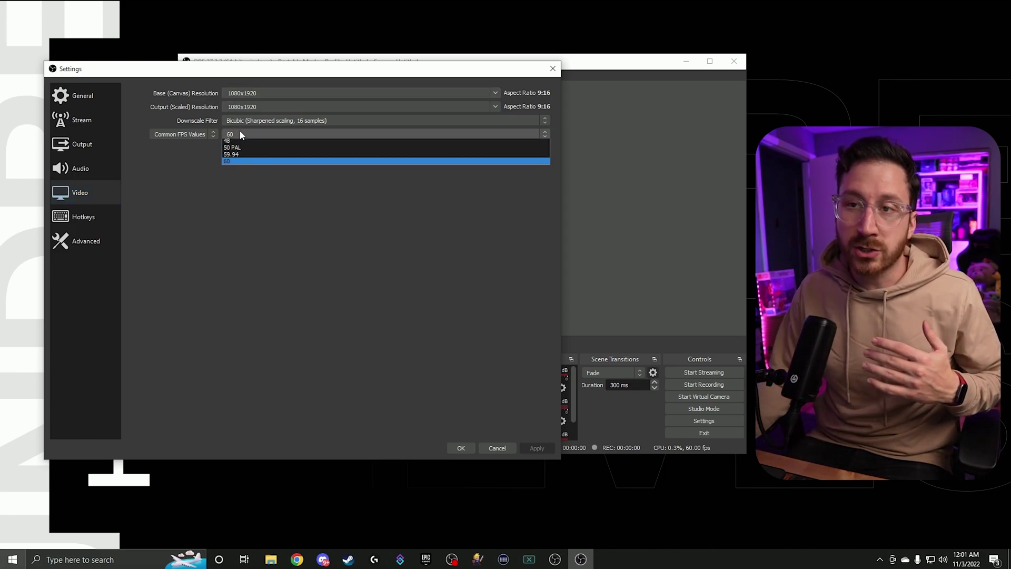
left_click(239, 177)
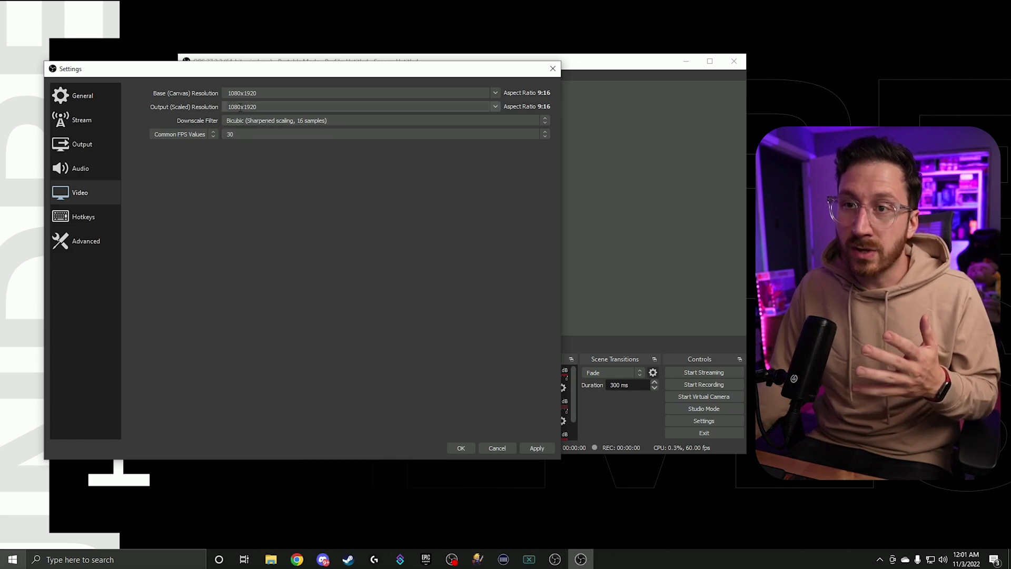
left_click(492, 106)
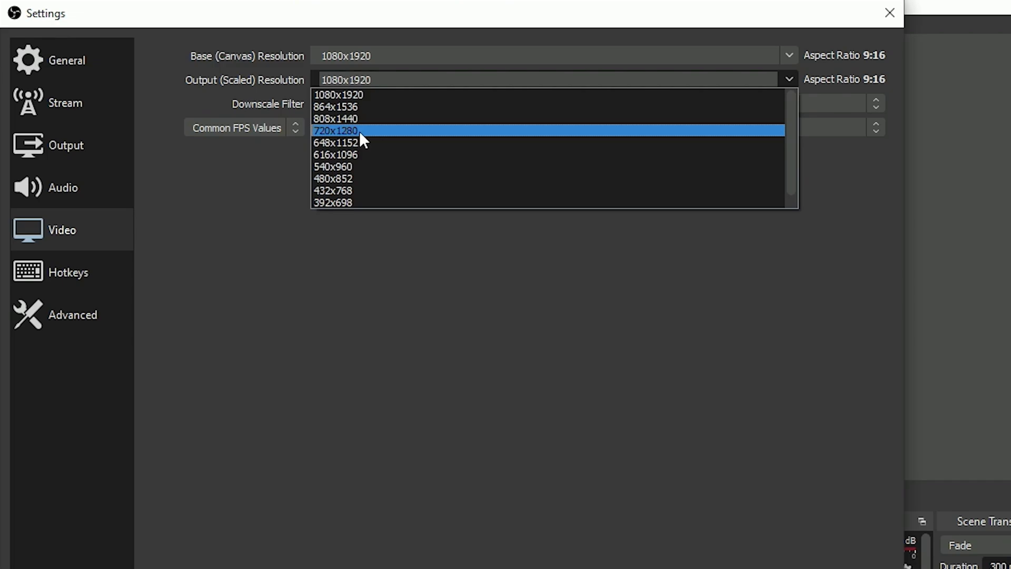
left_click(359, 130)
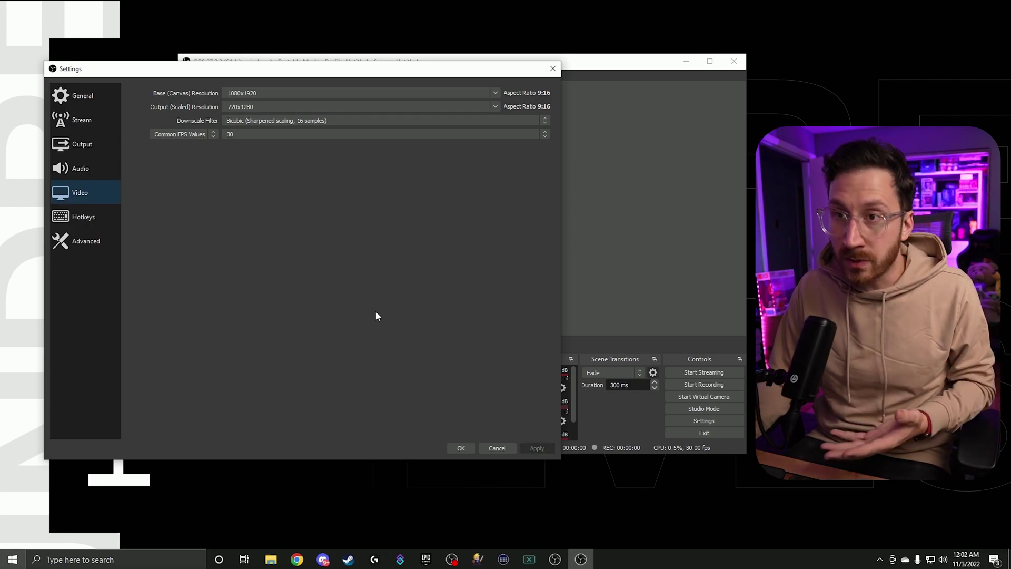
left_click(461, 448)
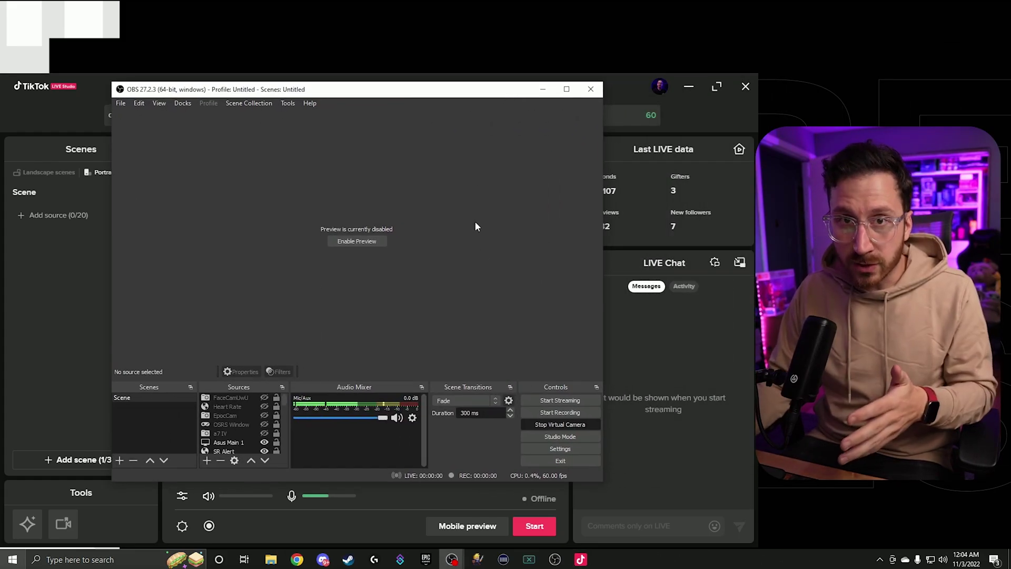
- Make sure the virtual camera is running in the main OBS, and minimize OBS to return to TikTok LIVE Studio
left_click(563, 424)
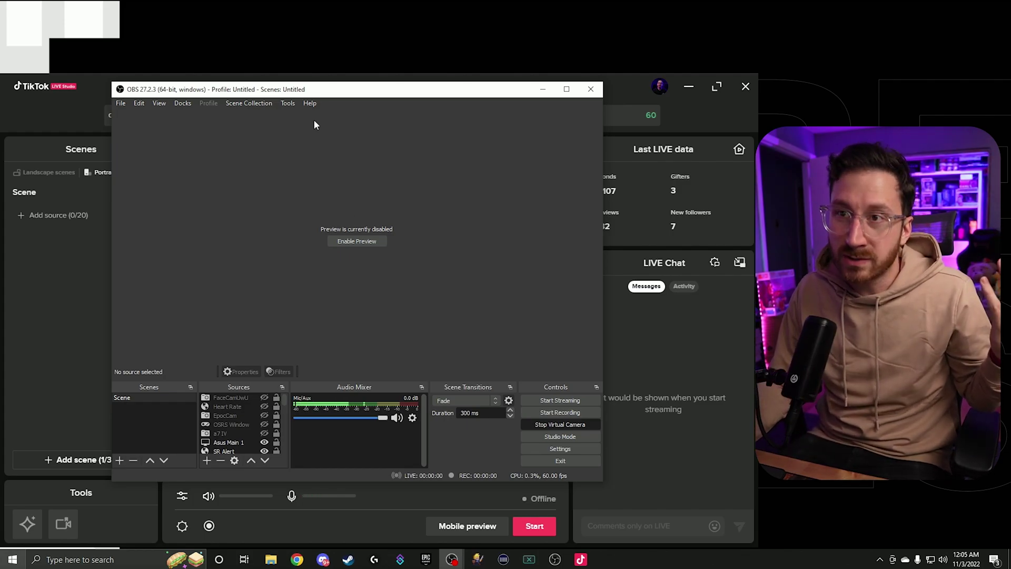
left_click_drag(315, 89, 413, 89)
left_click(639, 89)
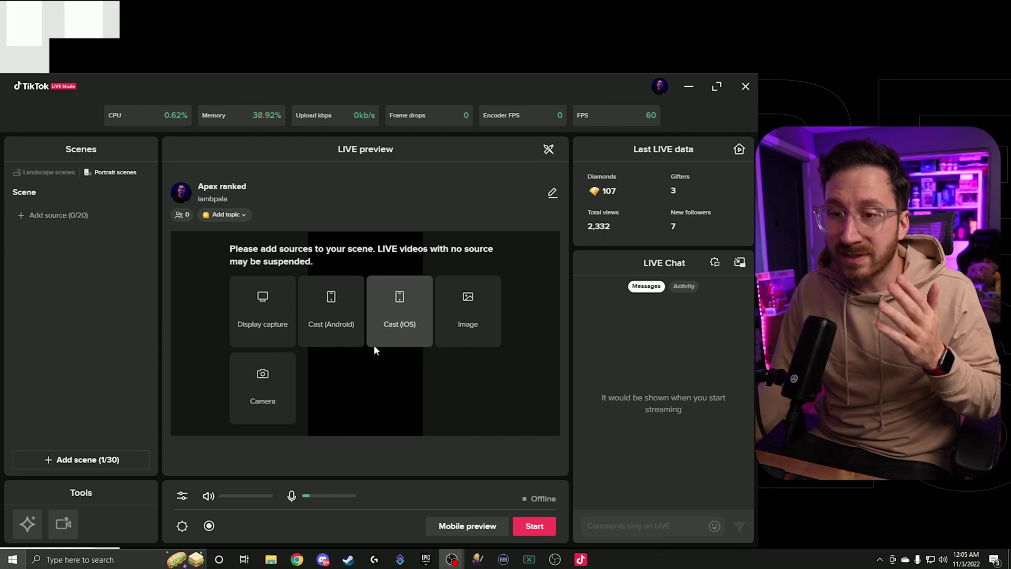
- Add a camera source using OBS Virtual Camera to the portrait scene
left_click(277, 400)
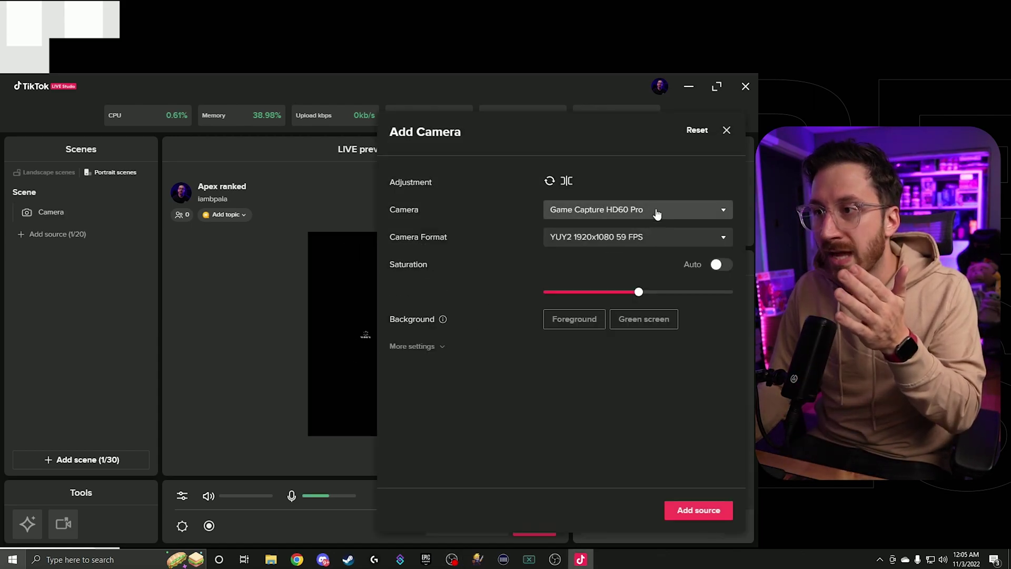
left_click(657, 213)
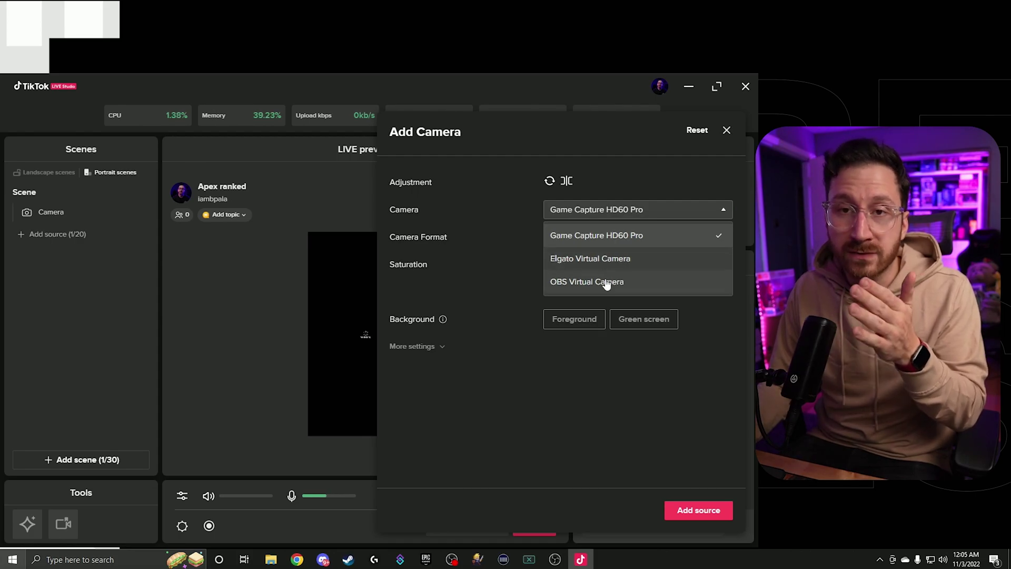
left_click(606, 282)
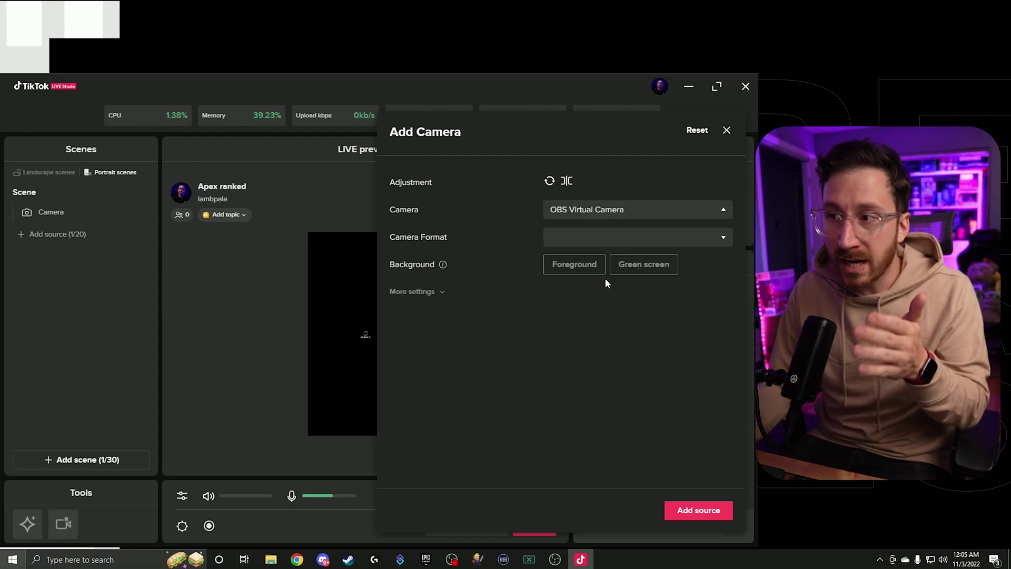
left_click(714, 510)
- Enlarge the camera source beyond the portrait canvas width and position it against the canvas's upper edge
left_click(384, 331)
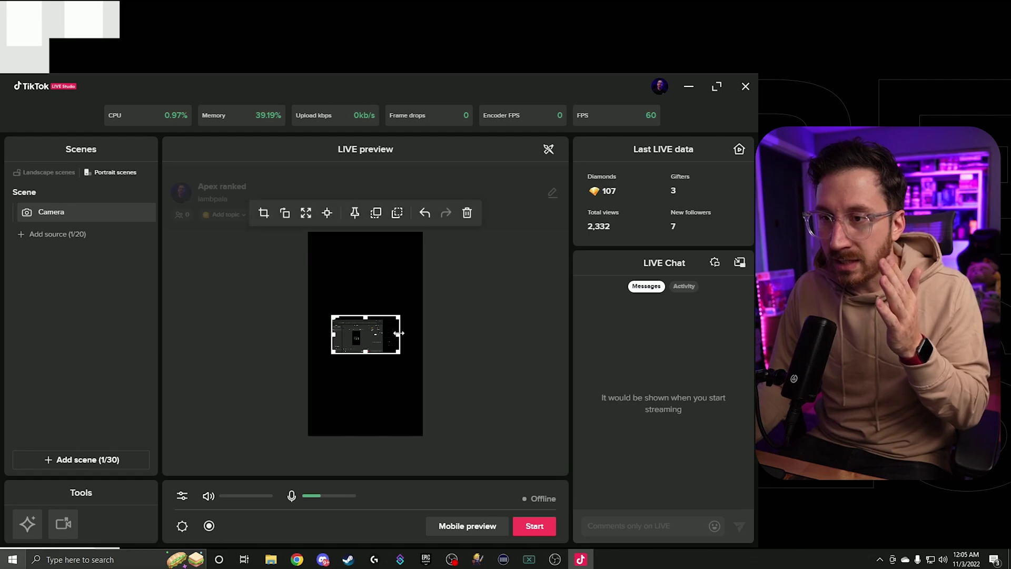
left_click_drag(401, 335, 395, 308)
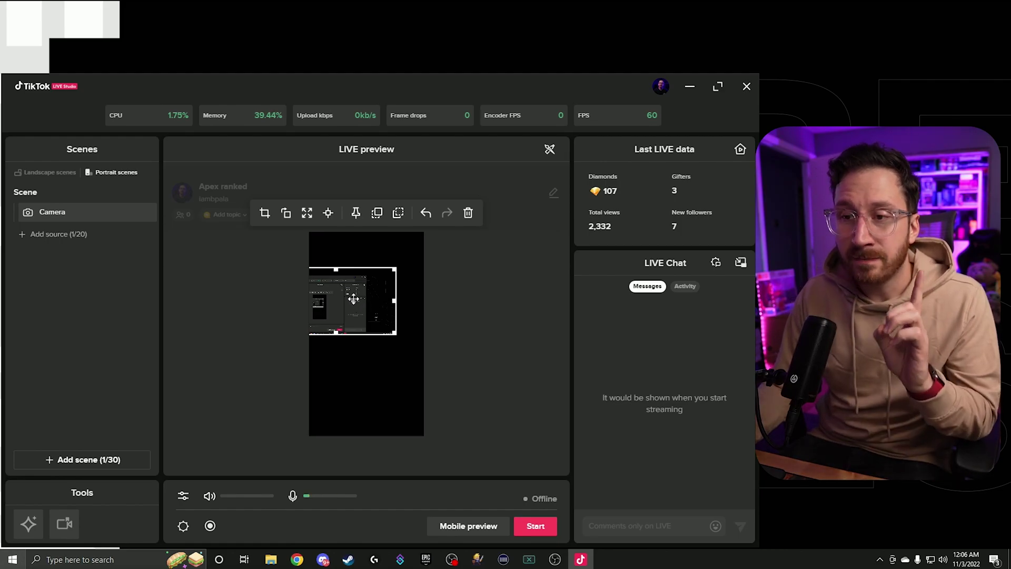
mouse_move(352, 297)
left_mouse_down()
mouse_move(388, 300)
mouse_move(354, 297)
left_mouse_up()
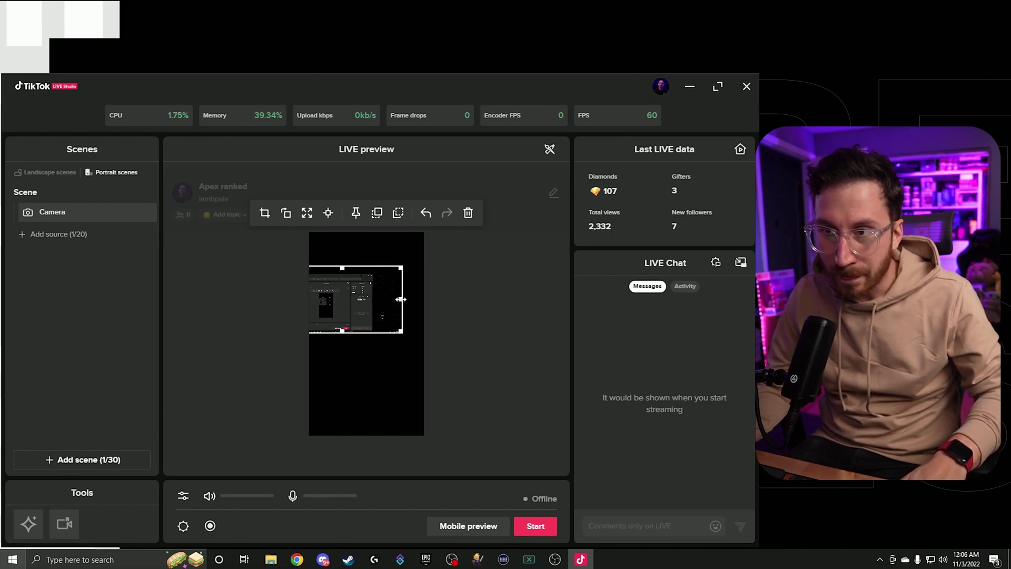
left_click_drag(401, 299, 369, 295)
left_click_drag(364, 336, 284, 245)
left_click_drag(340, 285, 368, 280)
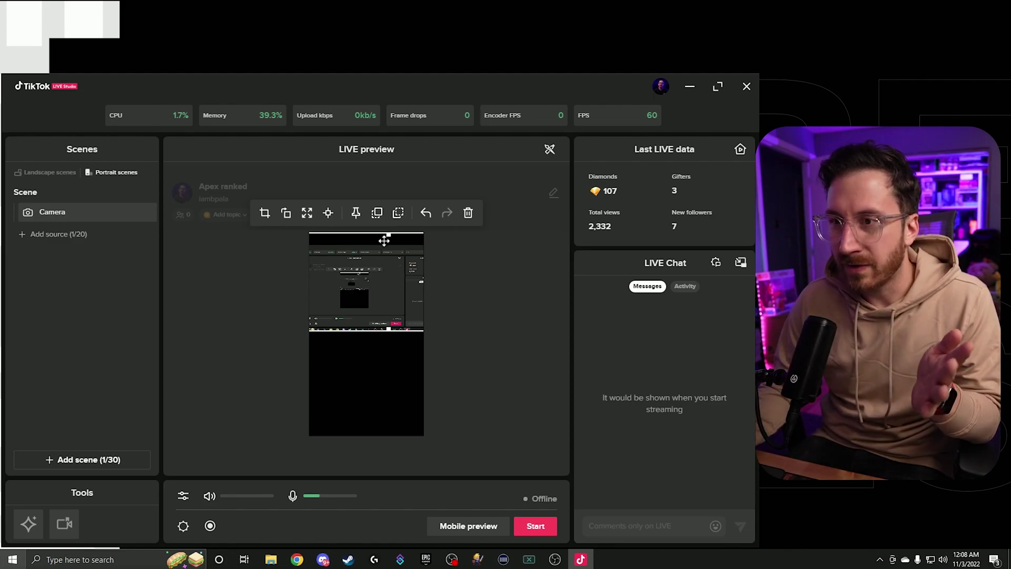
mouse_move(385, 235)
left_mouse_down()
mouse_move(384, 248)
mouse_move(380, 228)
mouse_move(387, 242)
left_mouse_up()
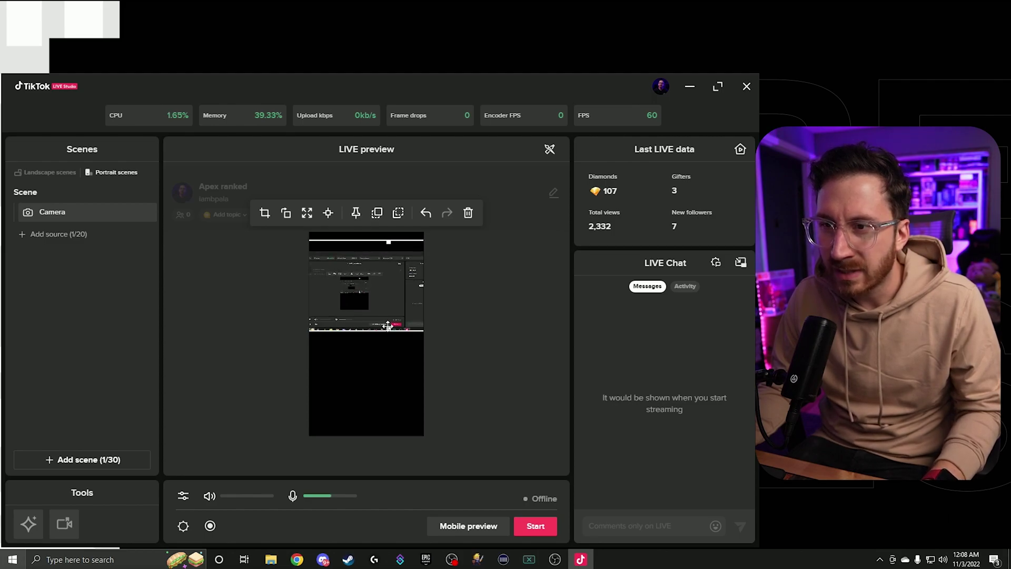
left_click_drag(387, 325, 349, 262)
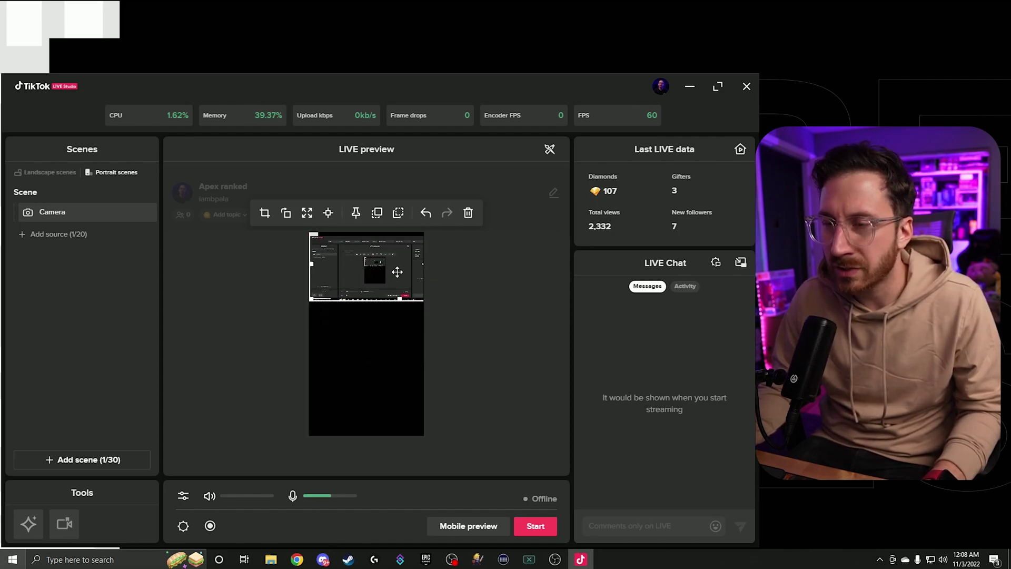
left_click(487, 299)
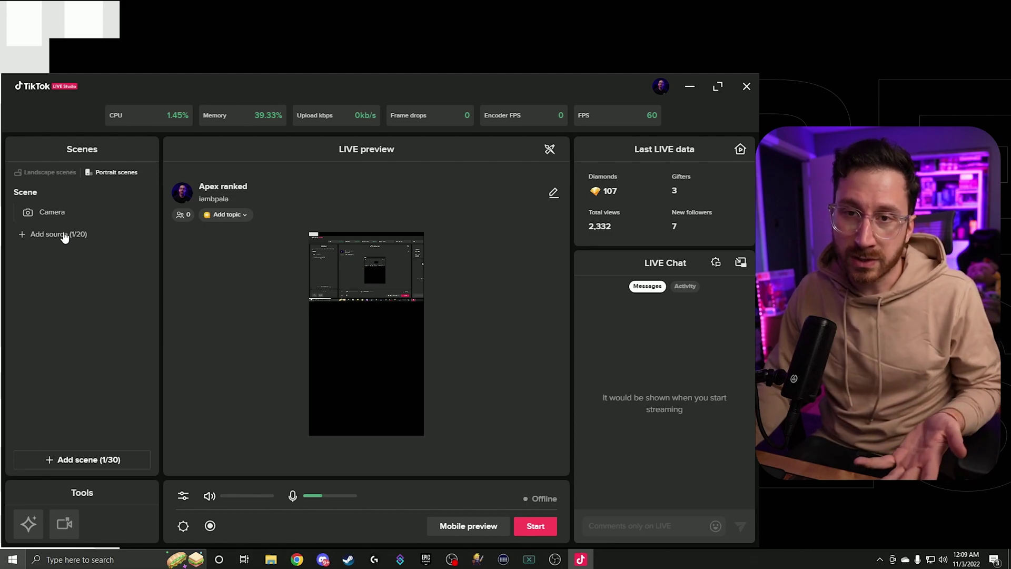
- Check the available source types and move the camera source to the vertical middle of the portrait canvas
left_click(63, 235)
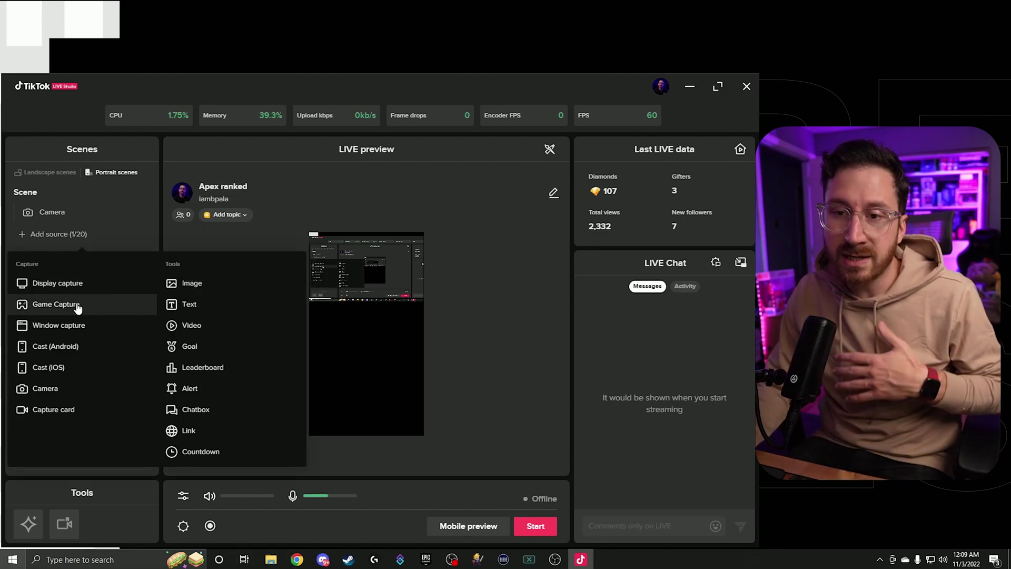
left_click(519, 387)
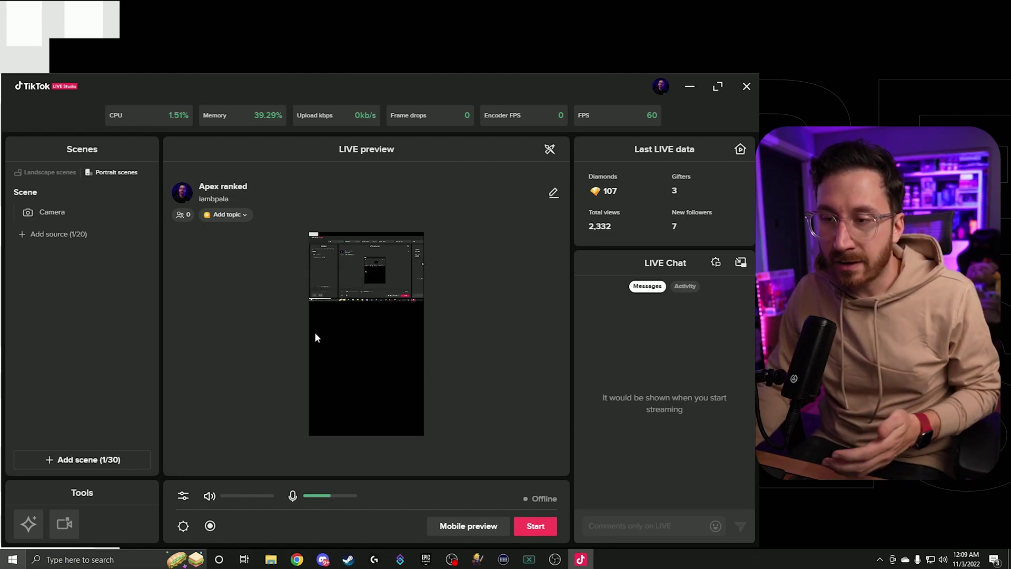
left_click_drag(379, 284, 344, 352)
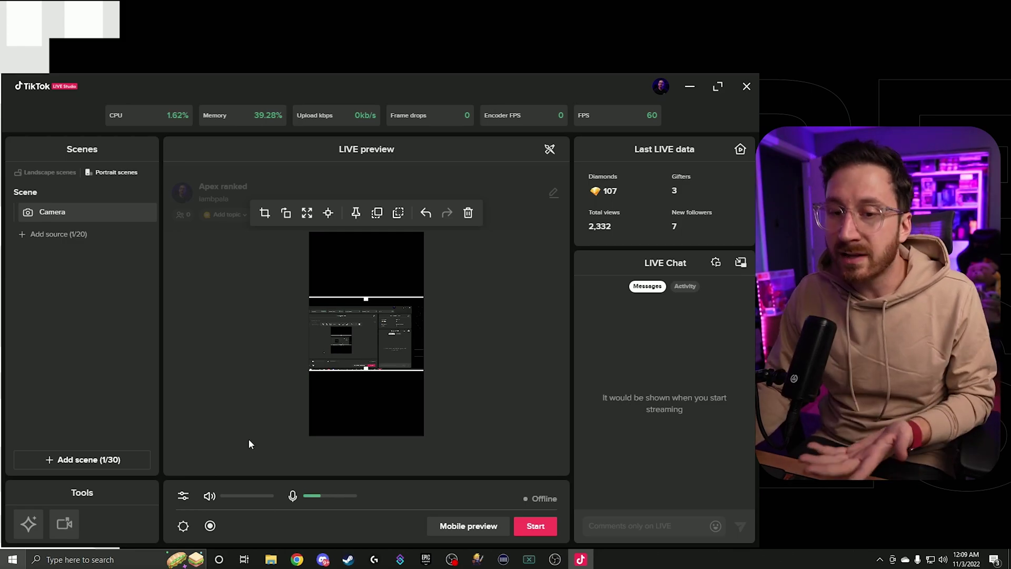
left_click(510, 286)
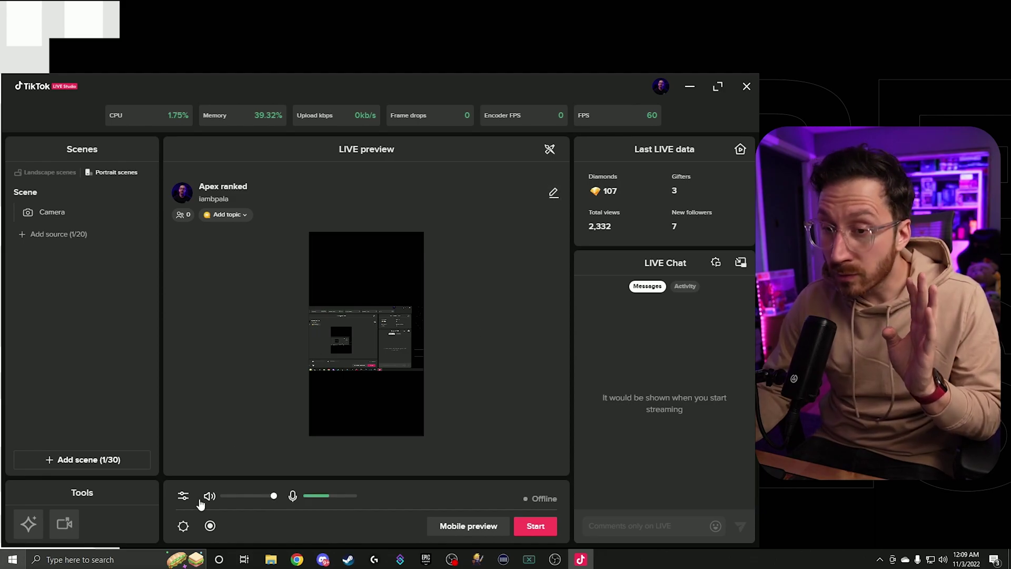
- Open the stream settings, set the video quality to 720P+, and examine that preset's frame rate and video bitrate
left_click(183, 525)
left_click_drag(469, 135, 387, 108)
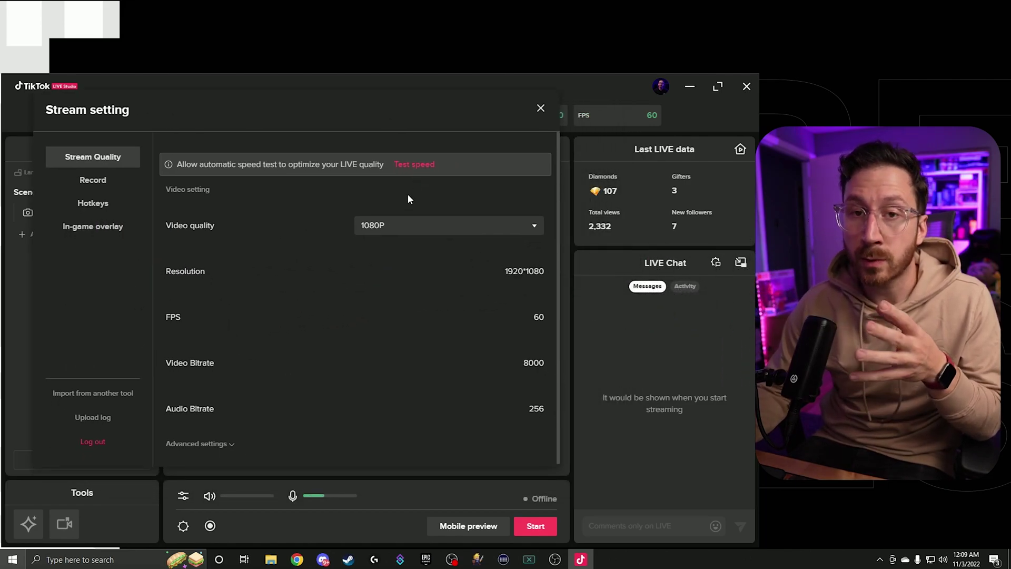
left_click(419, 230)
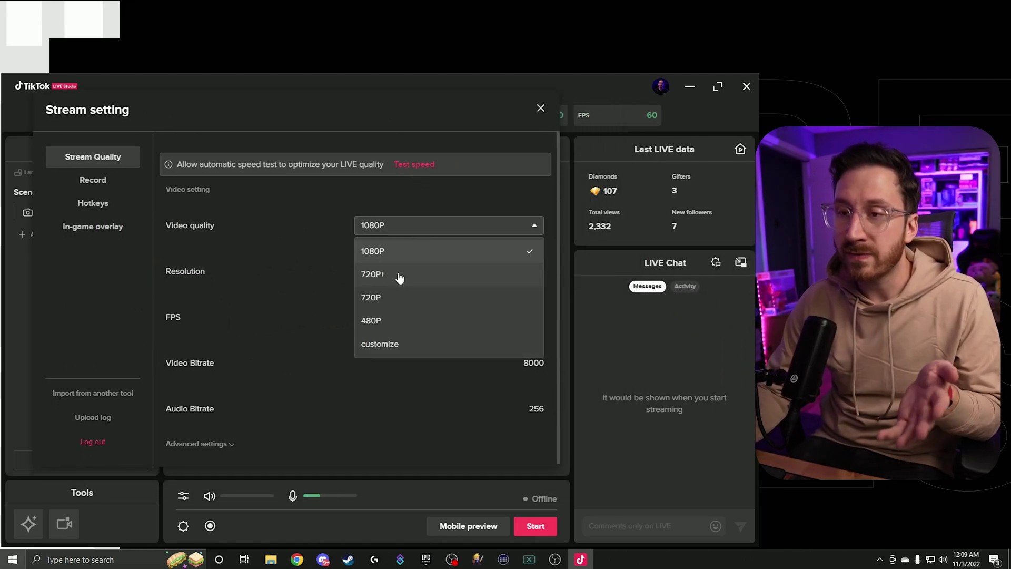
left_click(407, 276)
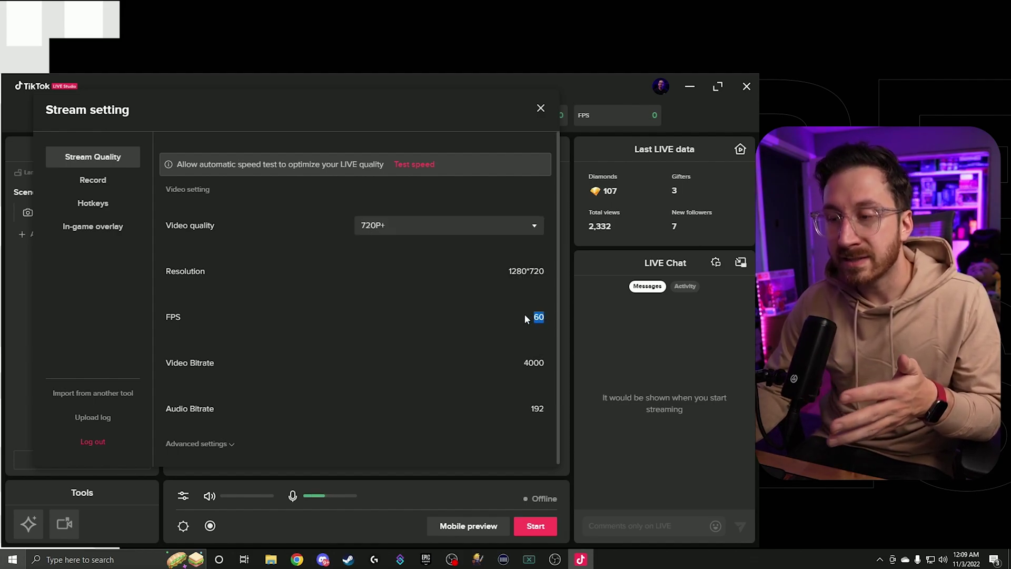
double_click(533, 363)
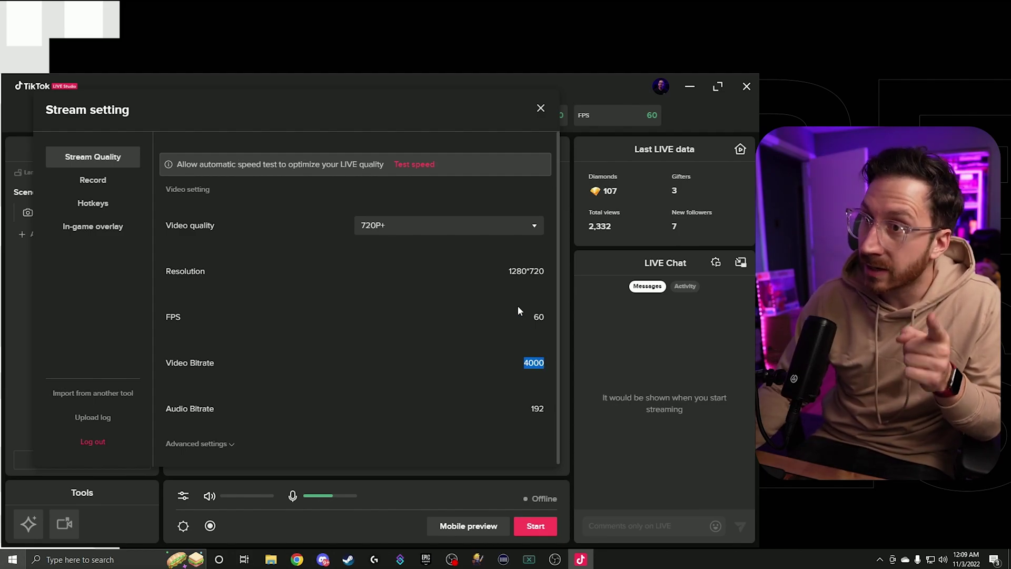
left_click(529, 365)
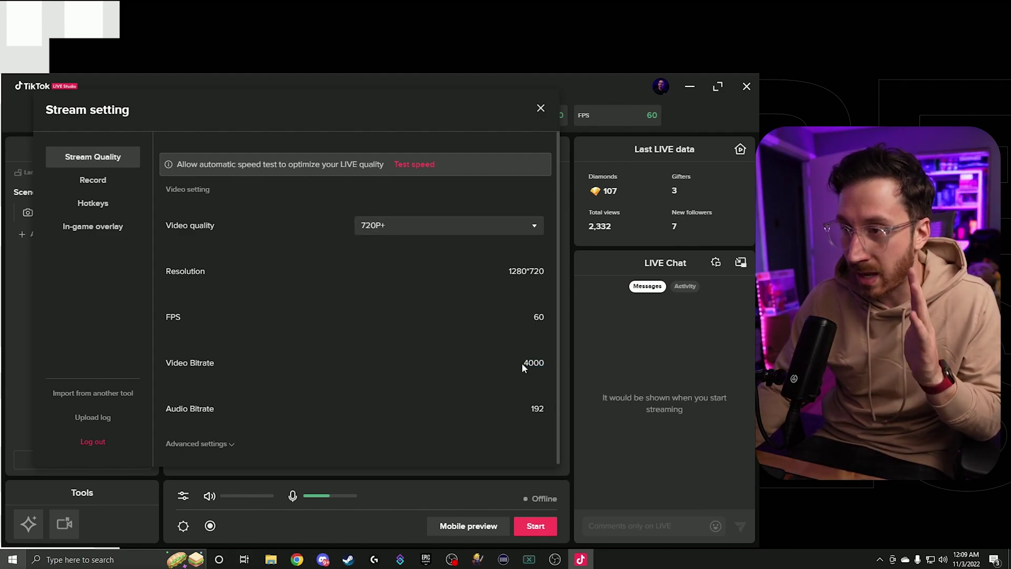
left_click_drag(521, 362, 533, 362)
double_click(542, 367)
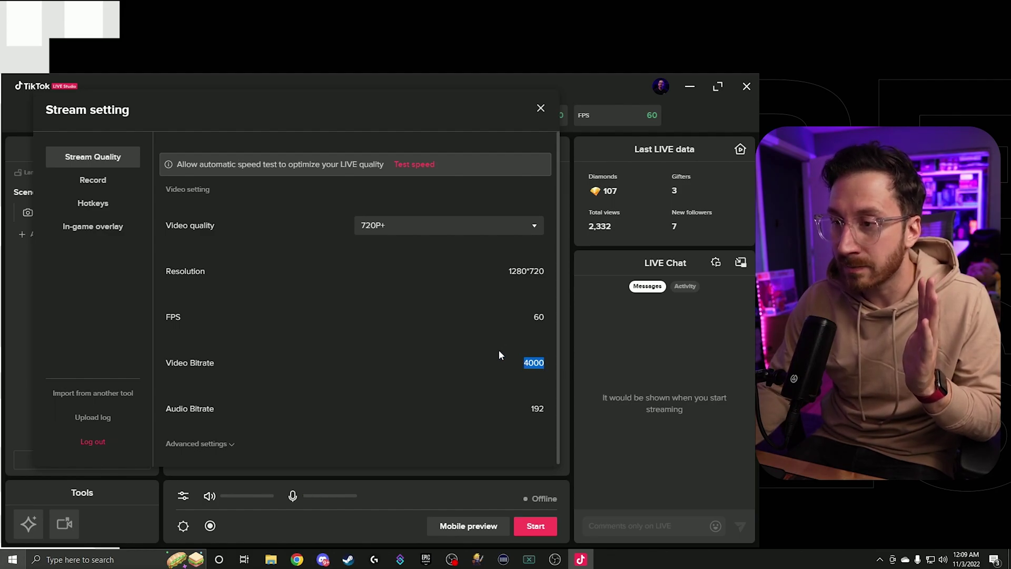
- Set the video quality to 720P and check its video bitrate
left_click(430, 227)
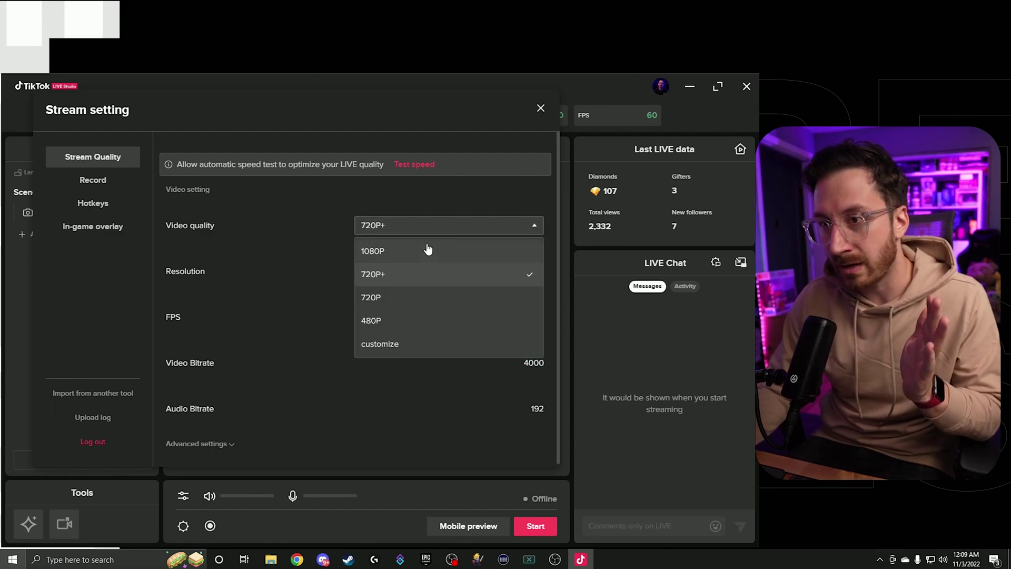
left_click(408, 299)
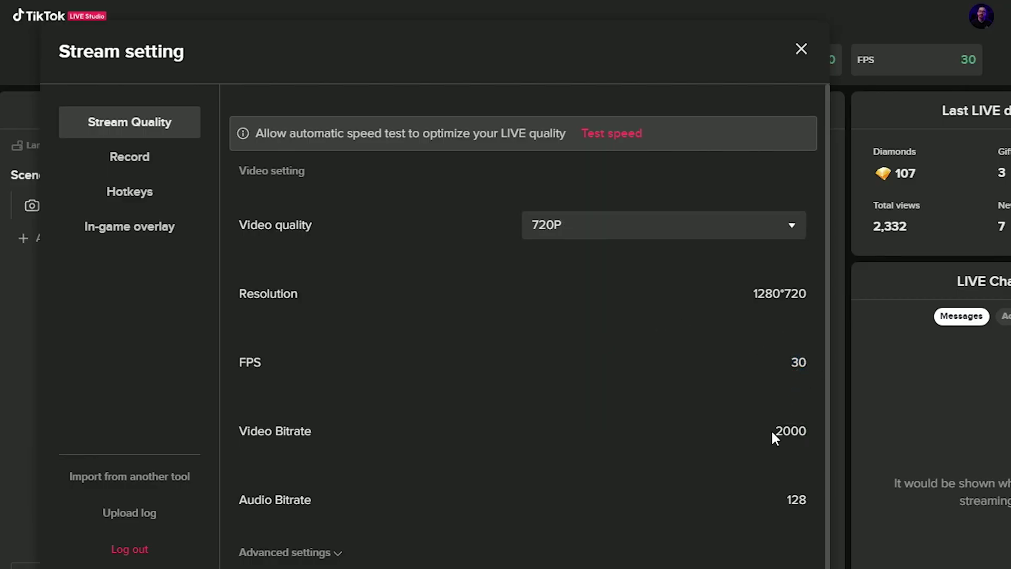
left_click_drag(772, 433, 806, 433)
- Set the video quality to 480P to check its frame rate and bitrates, and return it to 720P
left_click(585, 232)
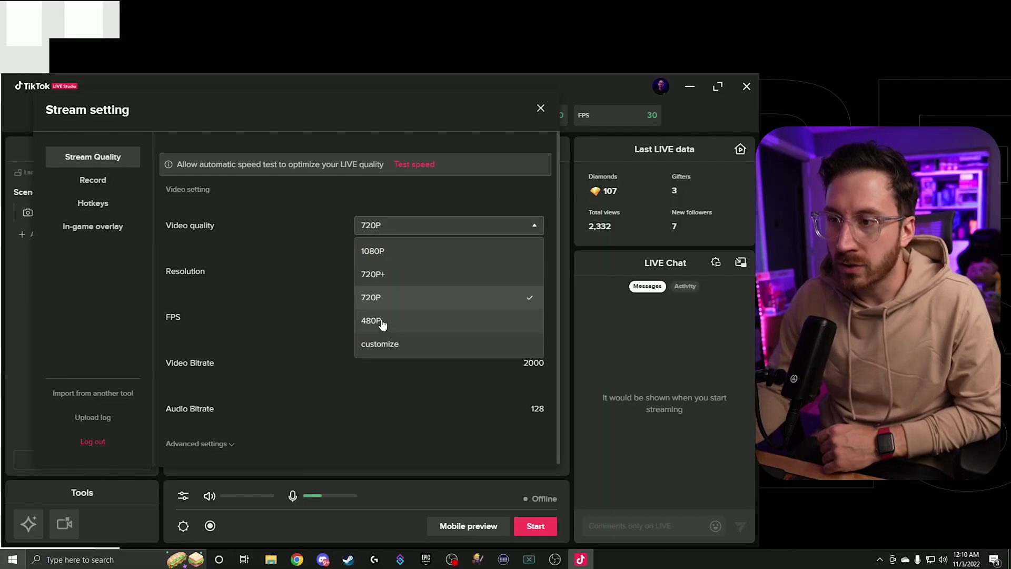
left_click(374, 321)
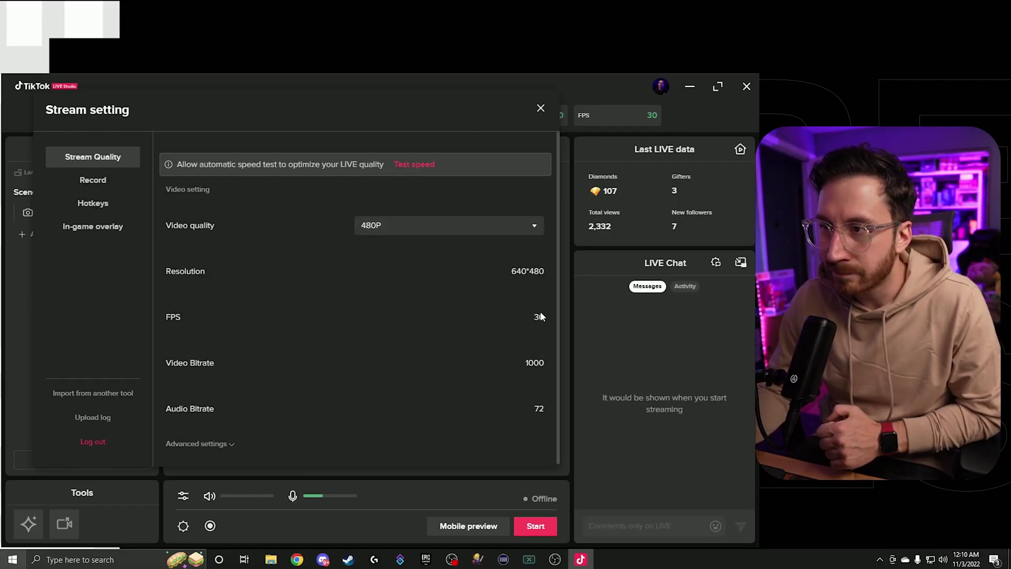
left_click(443, 225)
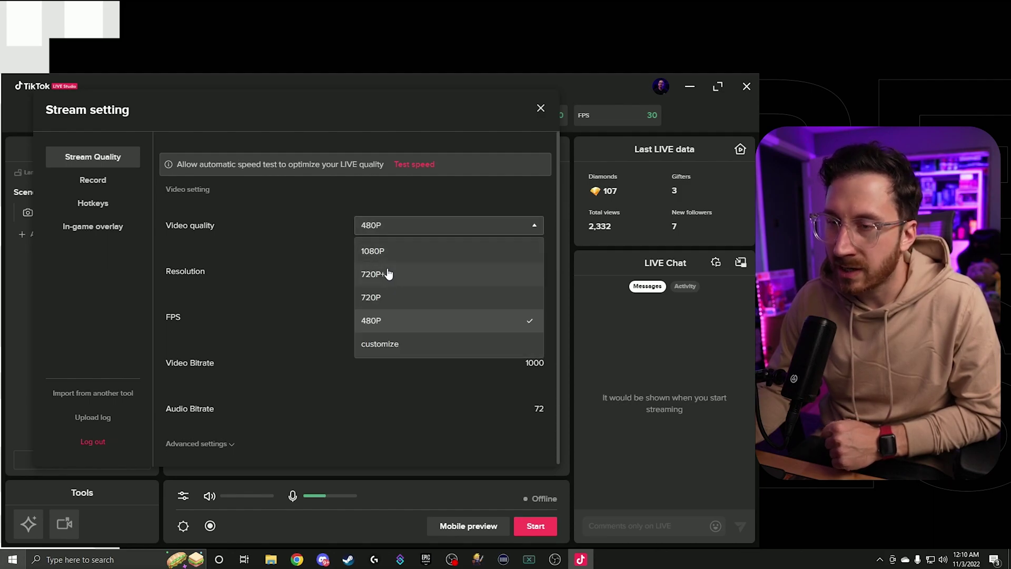
left_click(380, 298)
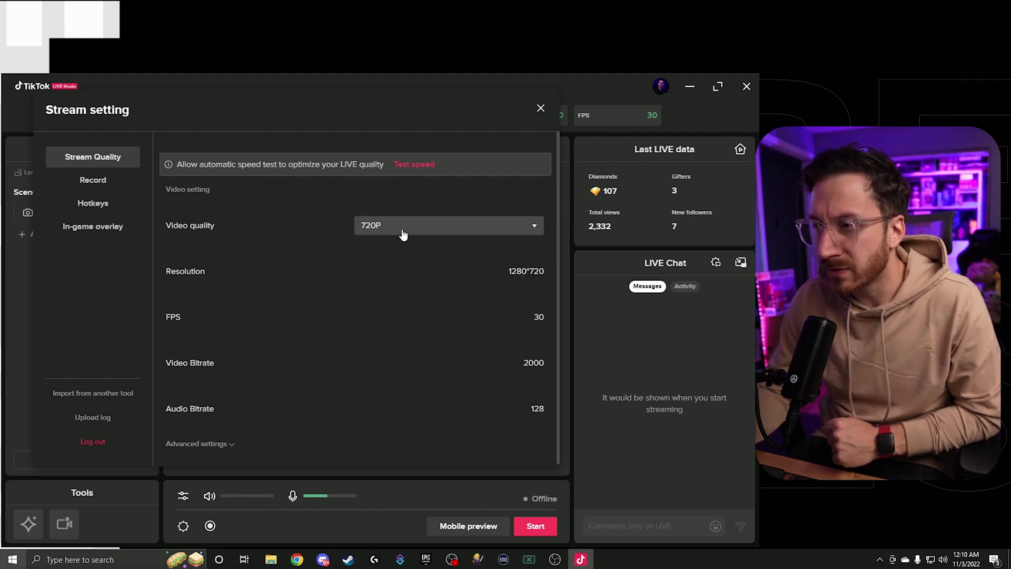
- Set the video quality to 1080P and close the stream settings
left_click(378, 234)
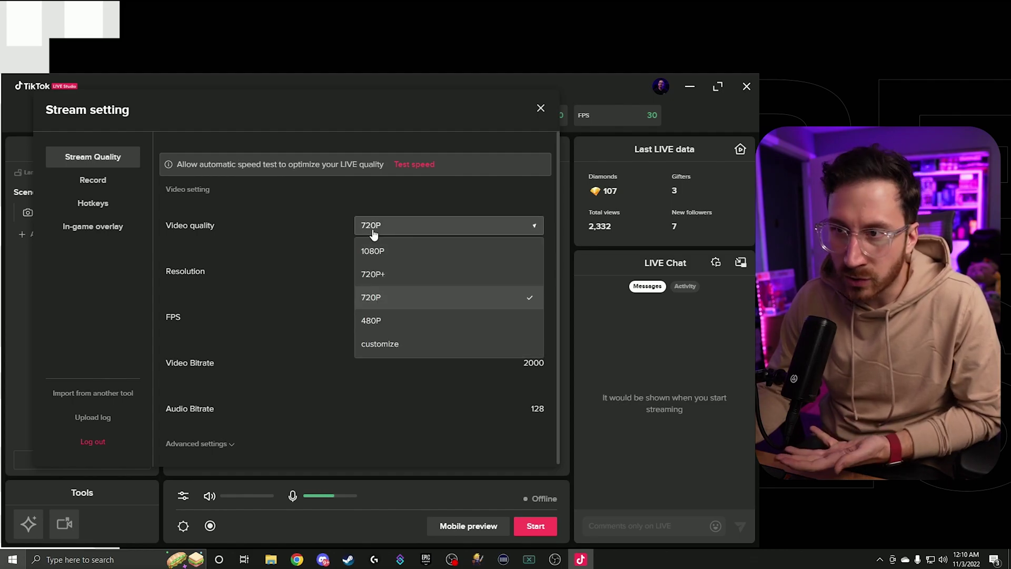
left_click(410, 251)
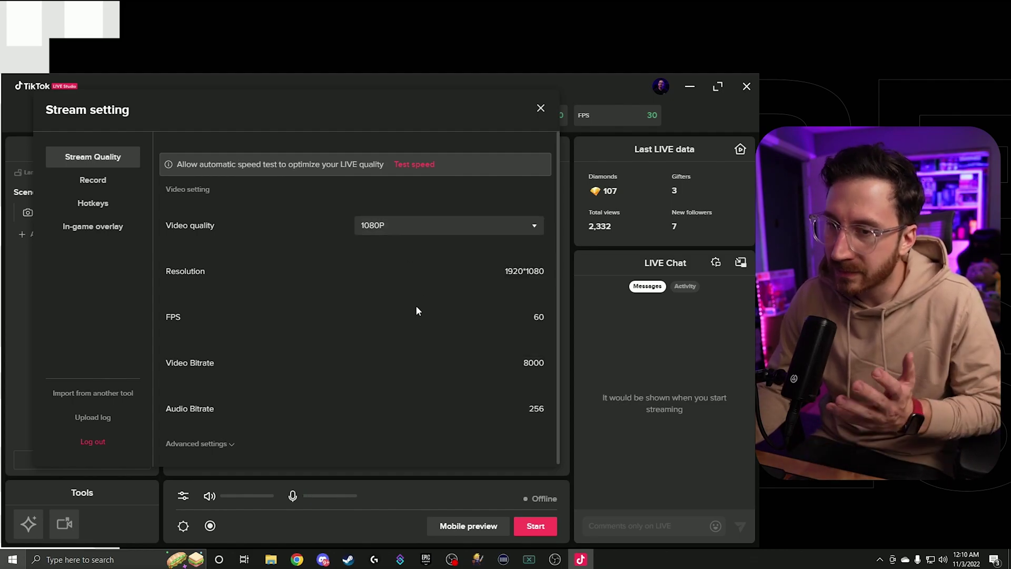
left_click(540, 108)
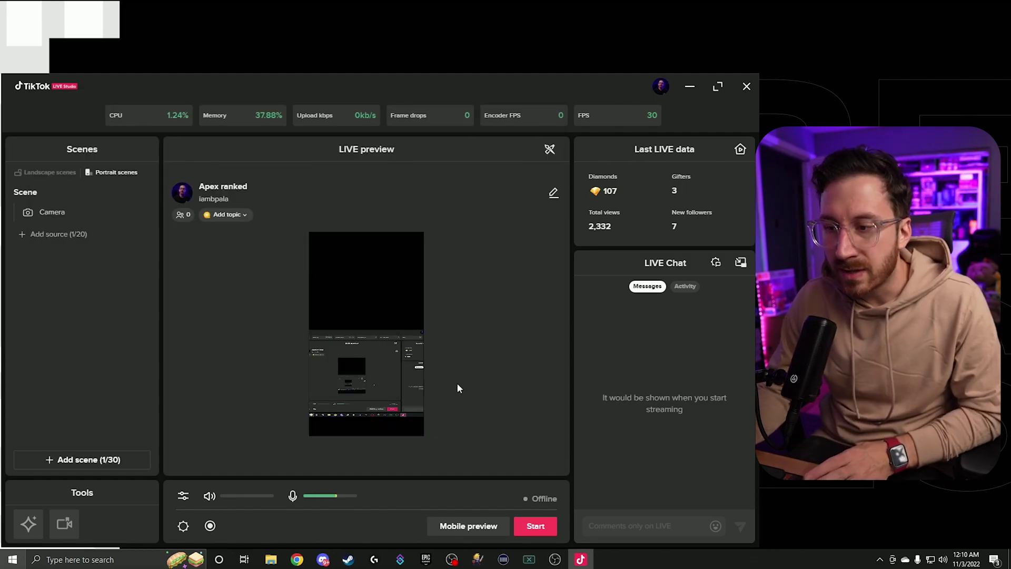
- Edit the LIVE settings and add a Gaming topic, searching the PC games for "apex" and choosing Apex Legends
left_click_drag(484, 89, 514, 52)
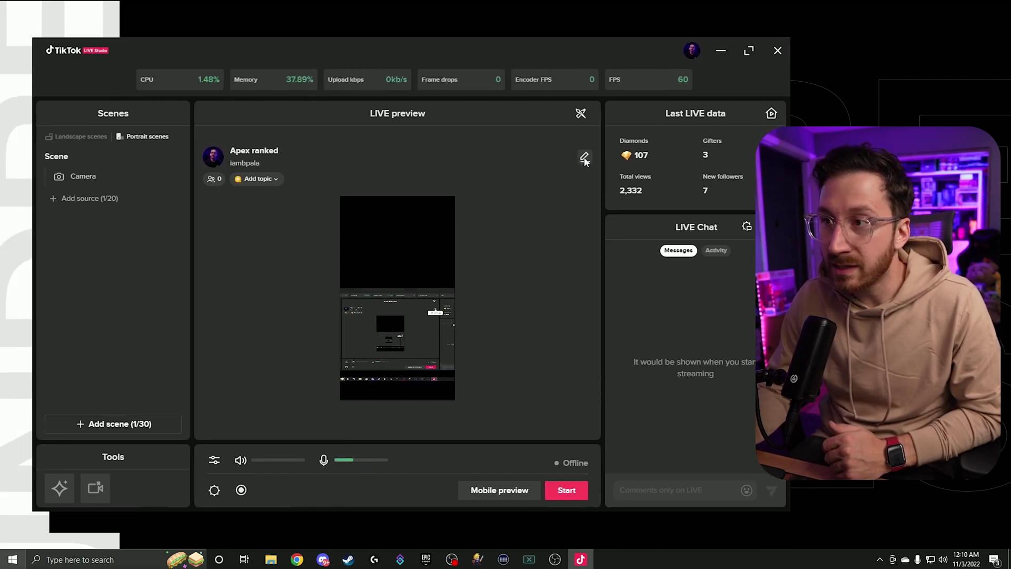
left_click(585, 158)
left_click(388, 312)
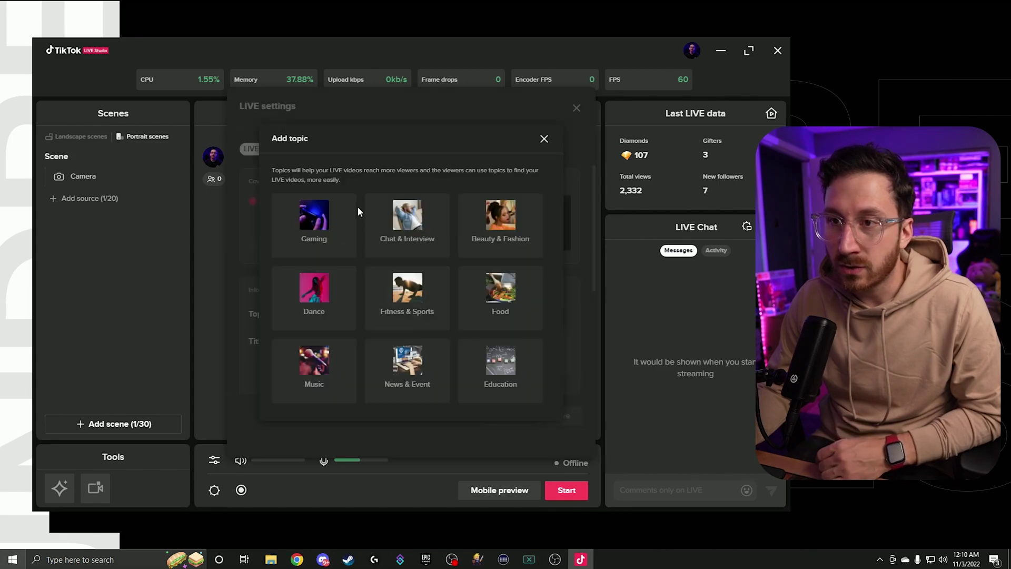
left_click(325, 225)
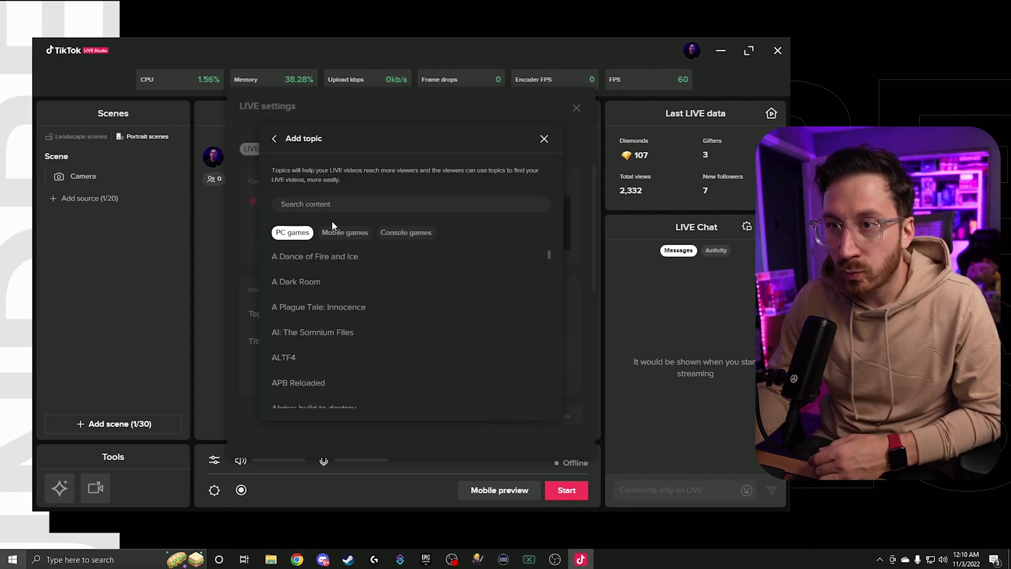
left_click(353, 207)
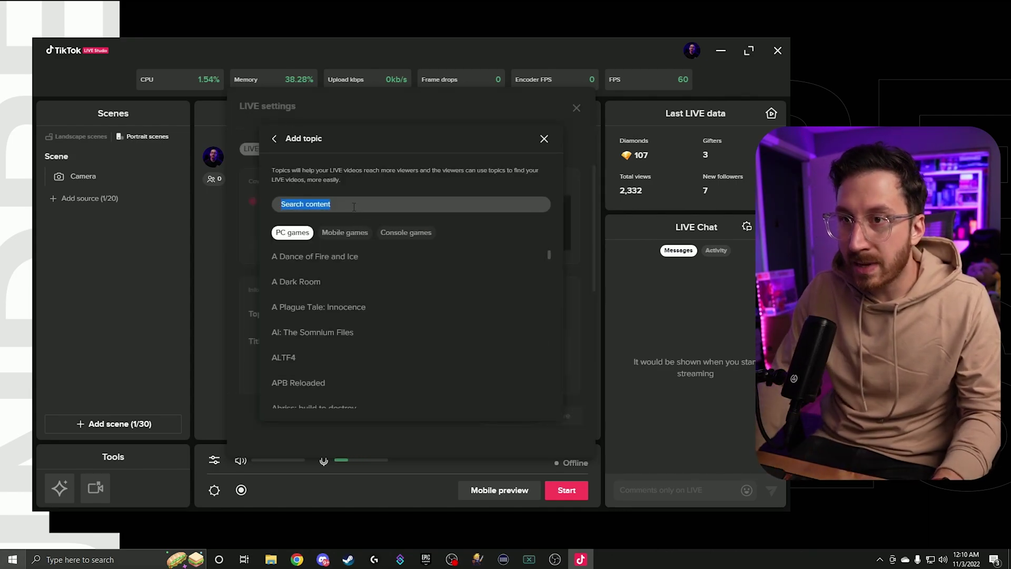
type("apex")
left_click(316, 256)
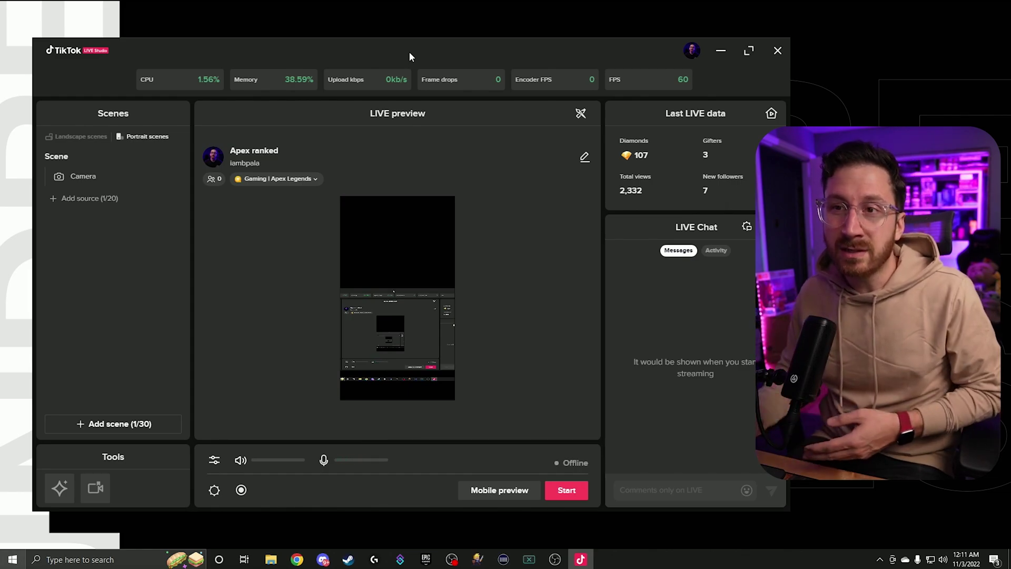
mouse_move(349, 52)
left_mouse_down()
mouse_move(444, 74)
mouse_move(362, 55)
left_mouse_up()
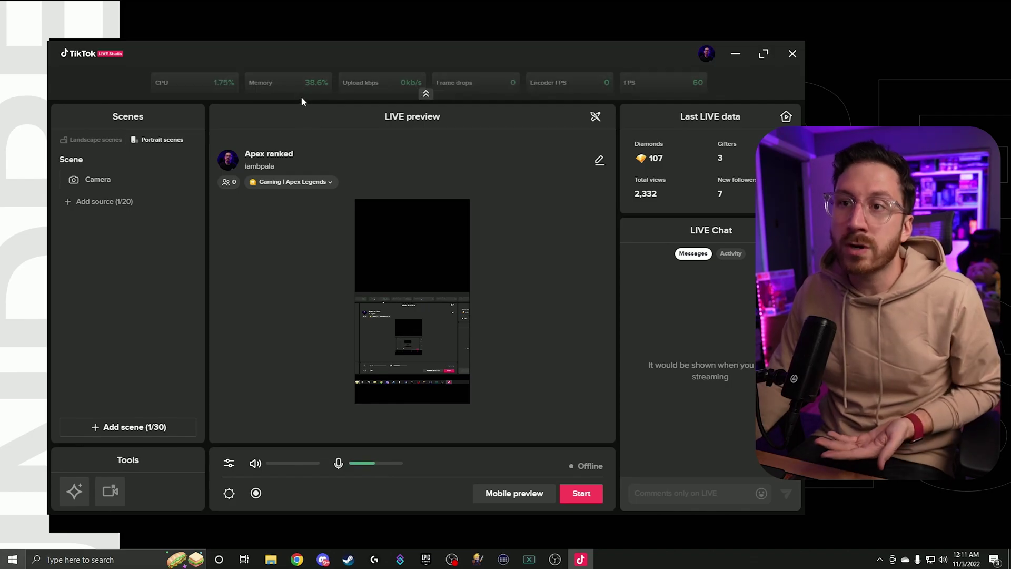
left_click_drag(364, 46, 327, 42)
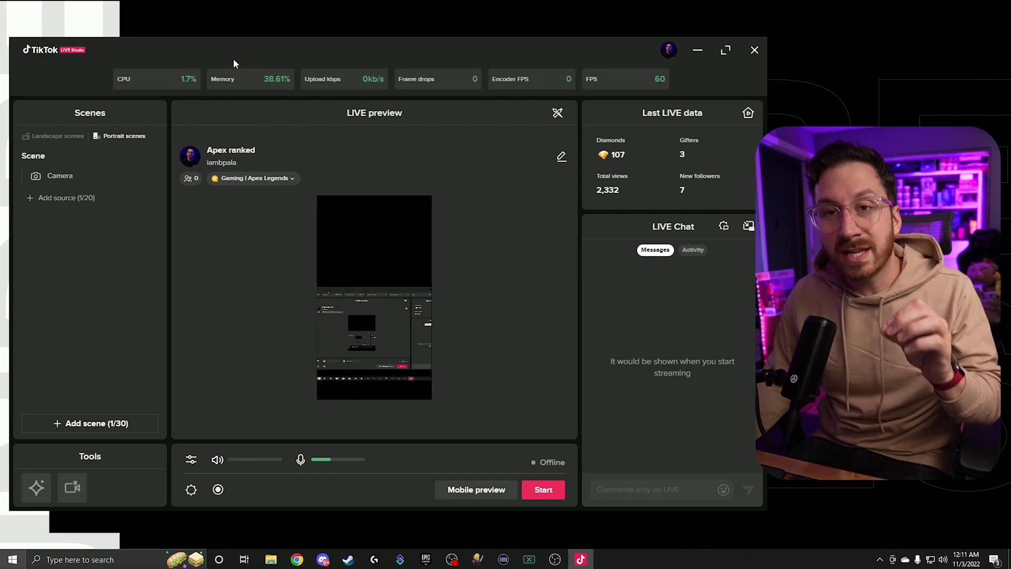
mouse_move(235, 65)
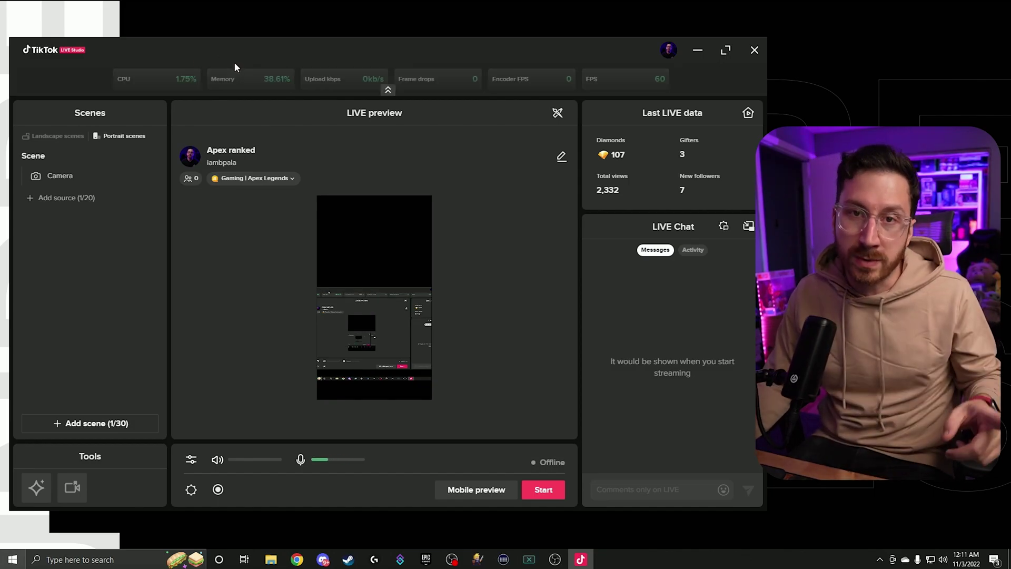